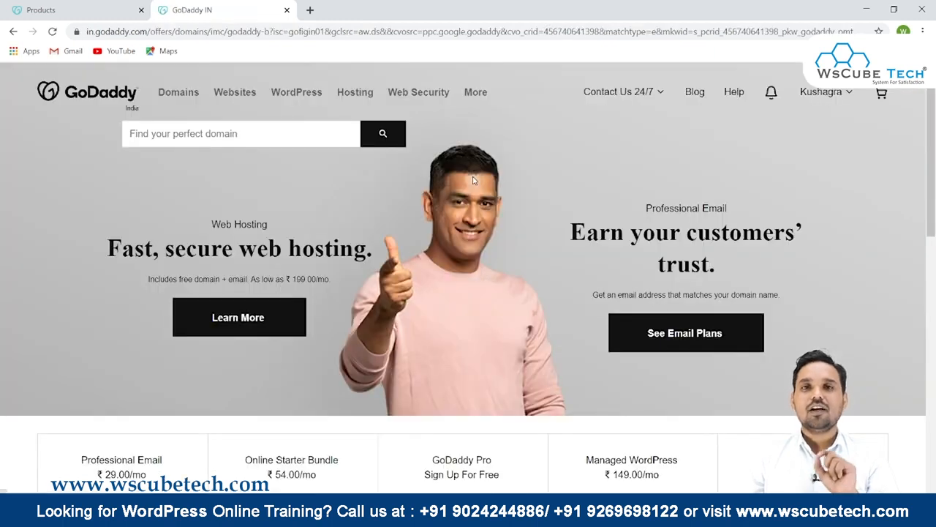
- Search for the domain name digitaltyari.in by pasting it into the domain search
click(144, 133)
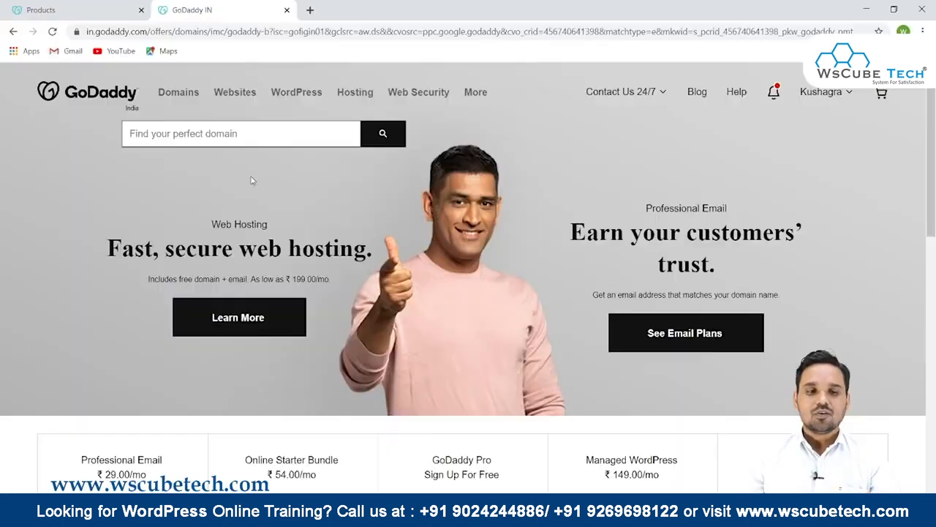
click(219, 133)
text(digitaltyari.in)
click(382, 133)
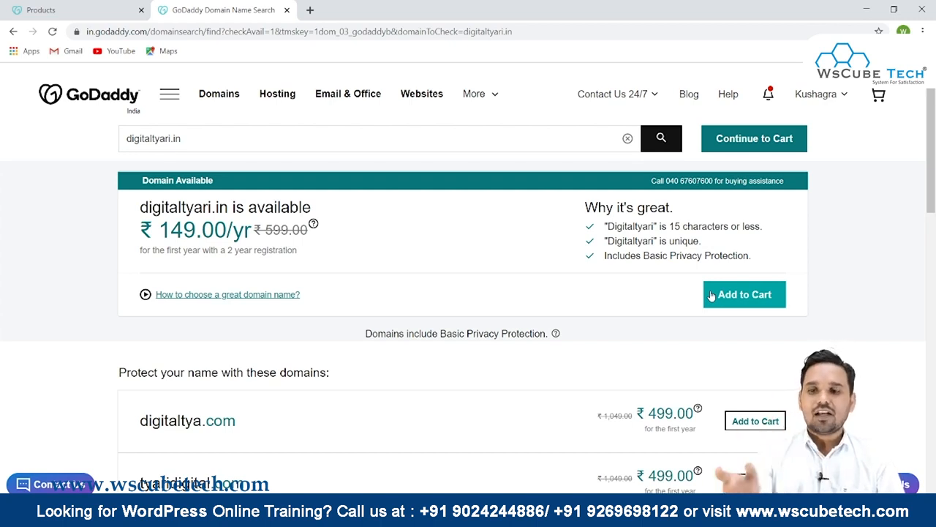
- Add the available digitaltyari.in domain to the cart
click(827, 96)
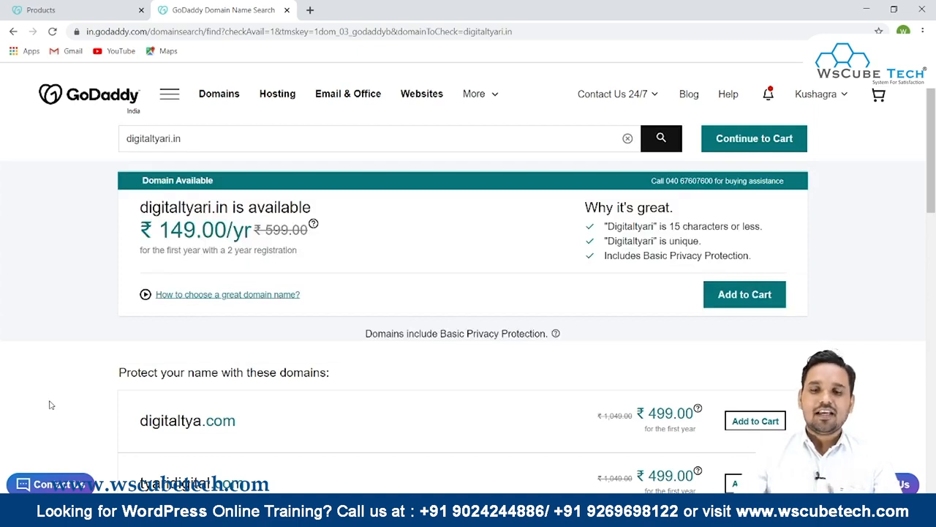
click(763, 295)
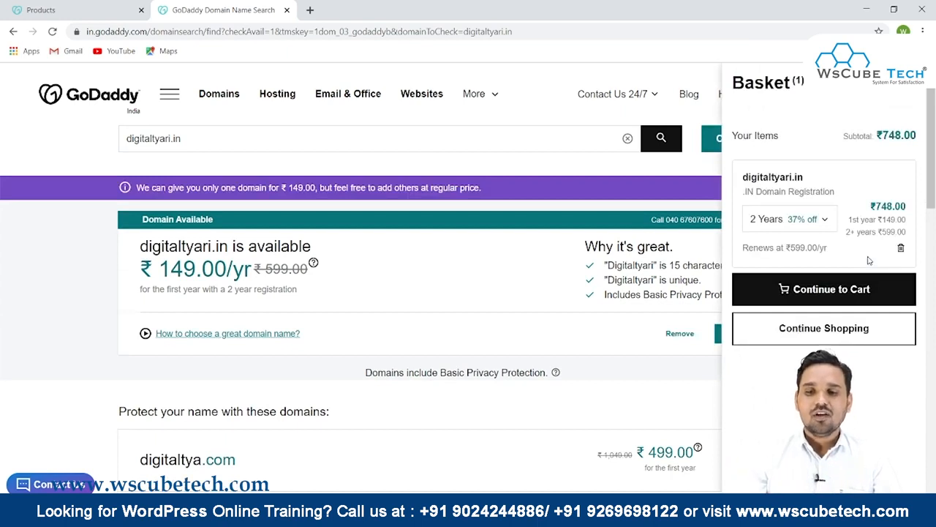
- Change the domain's registration term in the basket to 1 Year
drag(743, 177, 804, 171)
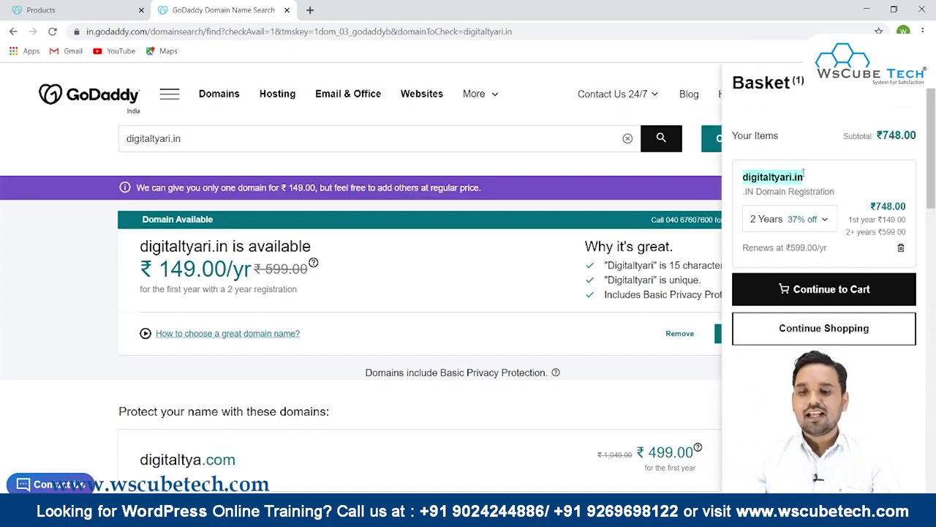
click(761, 227)
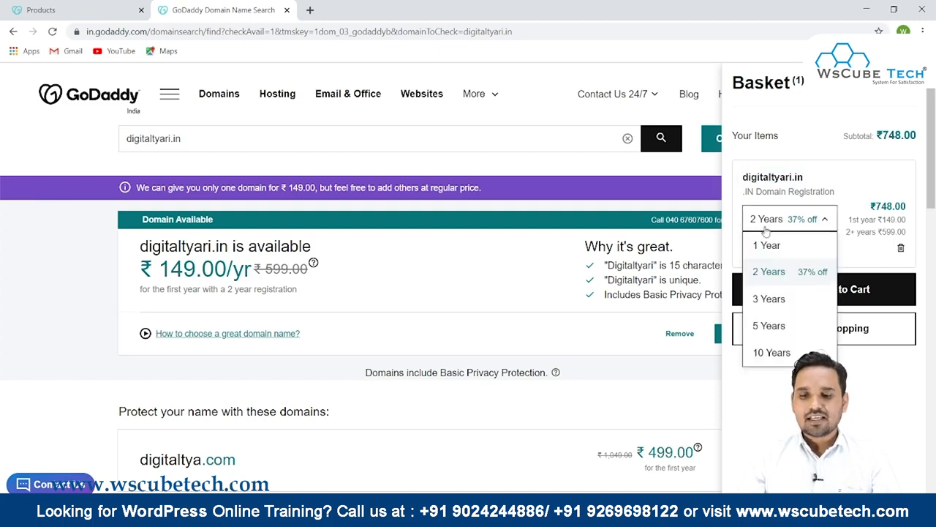
click(769, 244)
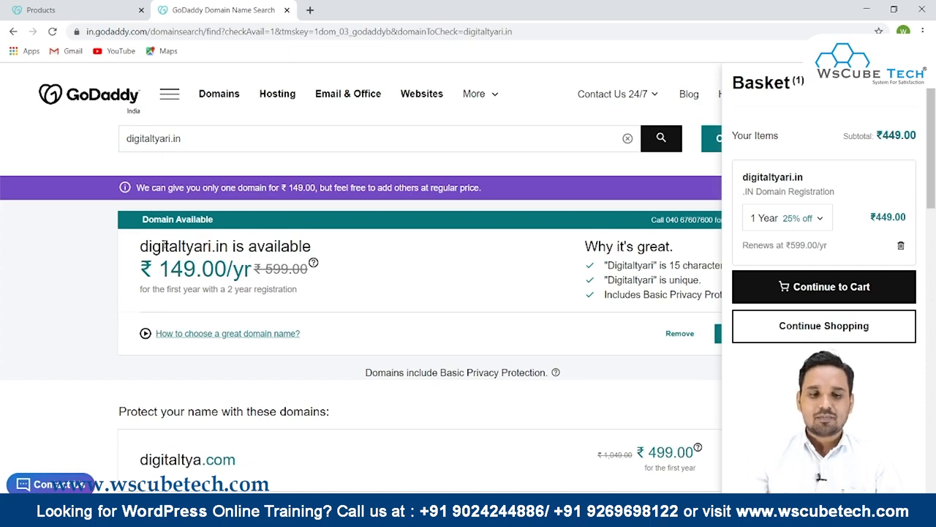
- Close the basket and proceed from the added domain to the domain configuration page
click(139, 252)
double_click(196, 246)
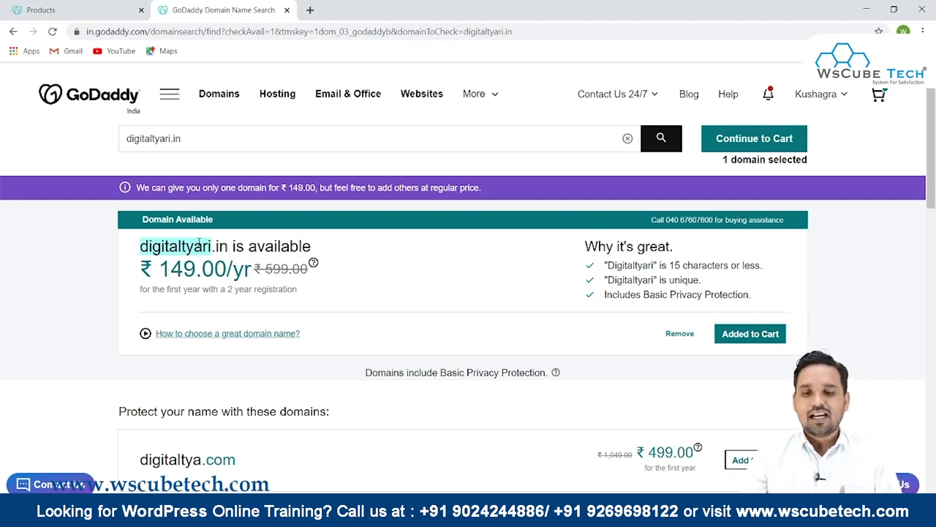
click(737, 343)
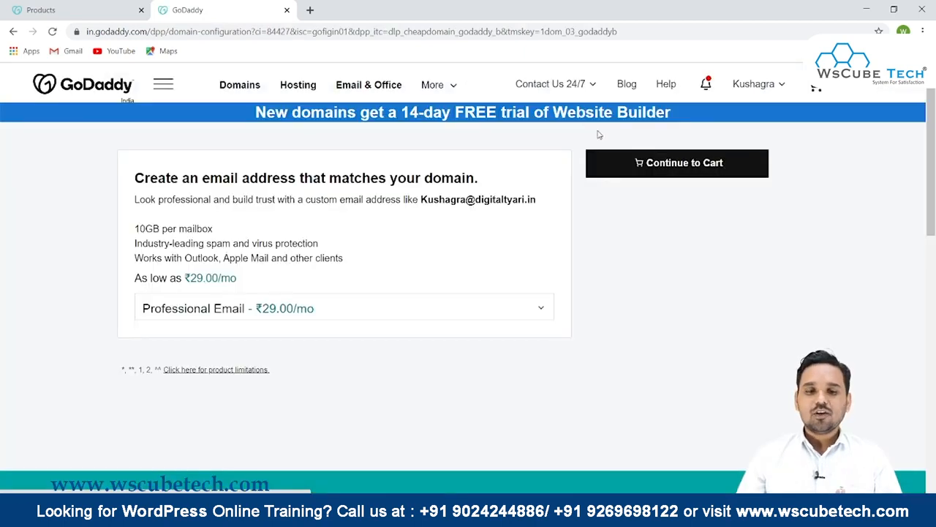
- Decline the Professional Email add-on by choosing No Thanks, and continue to the cart
drag(135, 176, 508, 174)
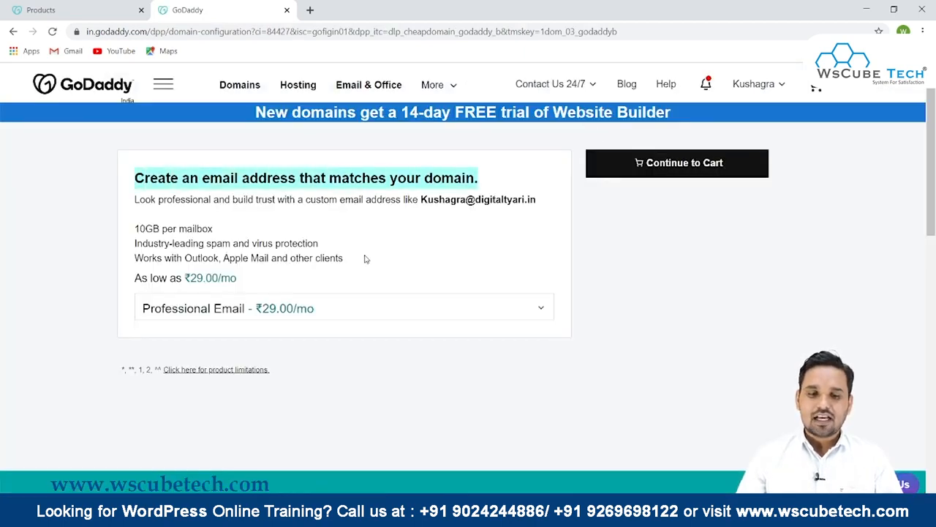
click(302, 309)
click(217, 337)
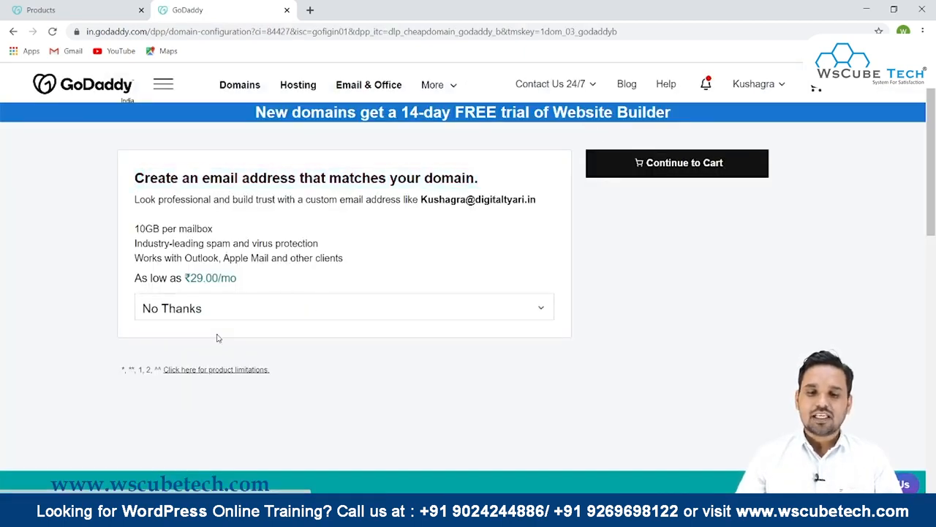
click(657, 161)
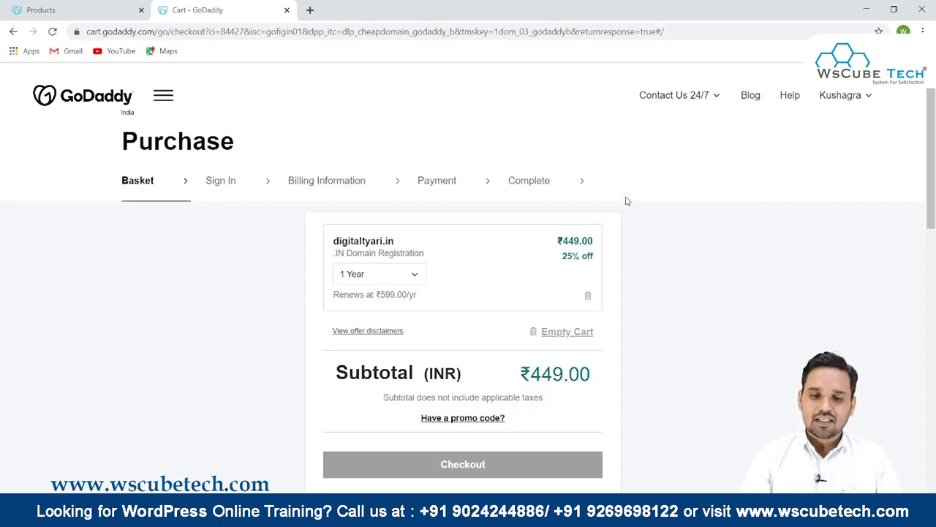
- Review the domain item and subtotal in the purchase basket
scroll(324, 272, down, 2)
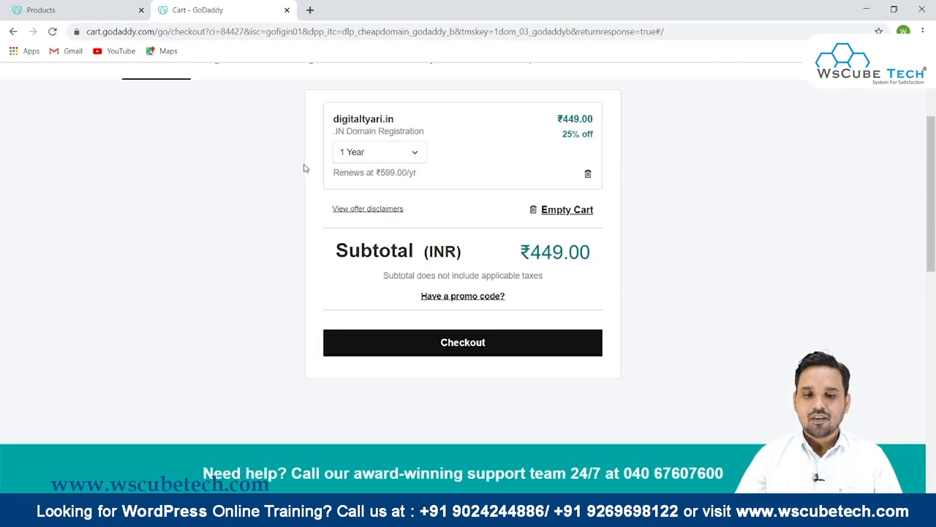
scroll(303, 169, up, 2)
drag(323, 239, 437, 250)
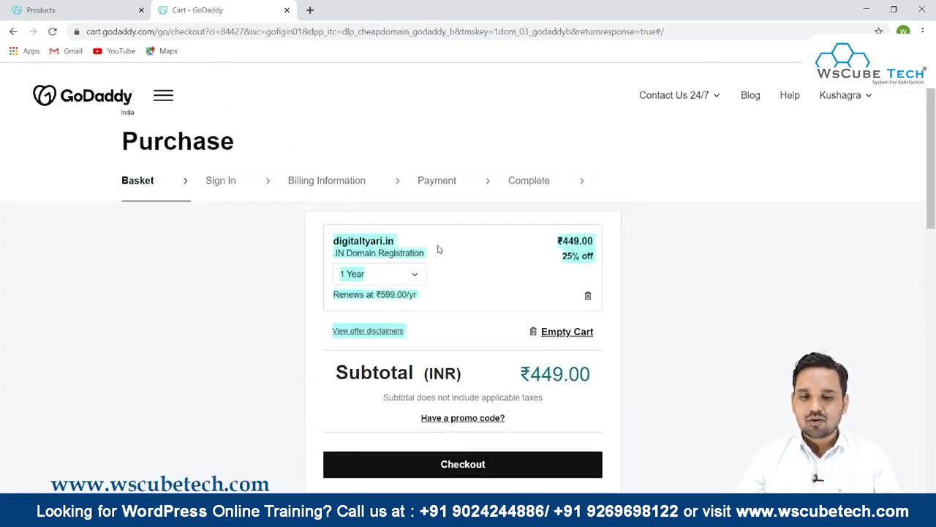
click(420, 239)
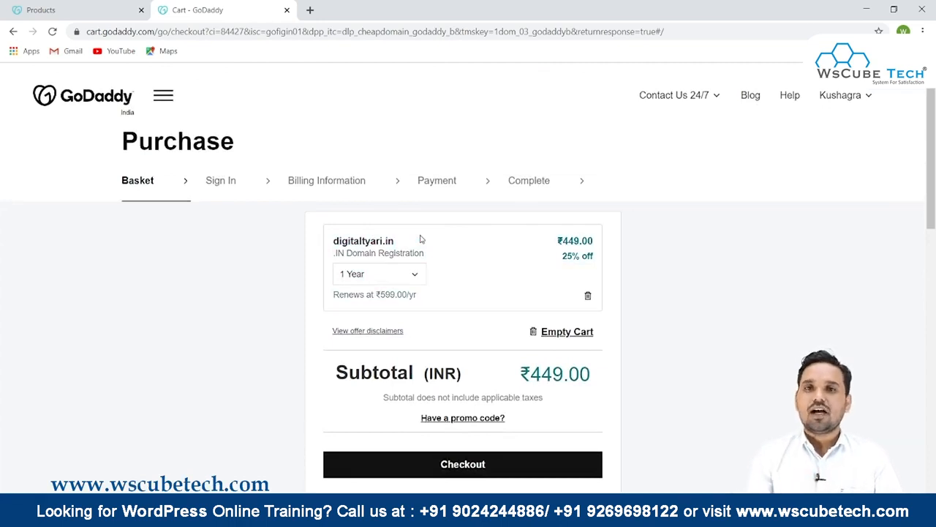
- Return to the GoDaddy home page and open the Web Hosting page under Hosting
click(74, 95)
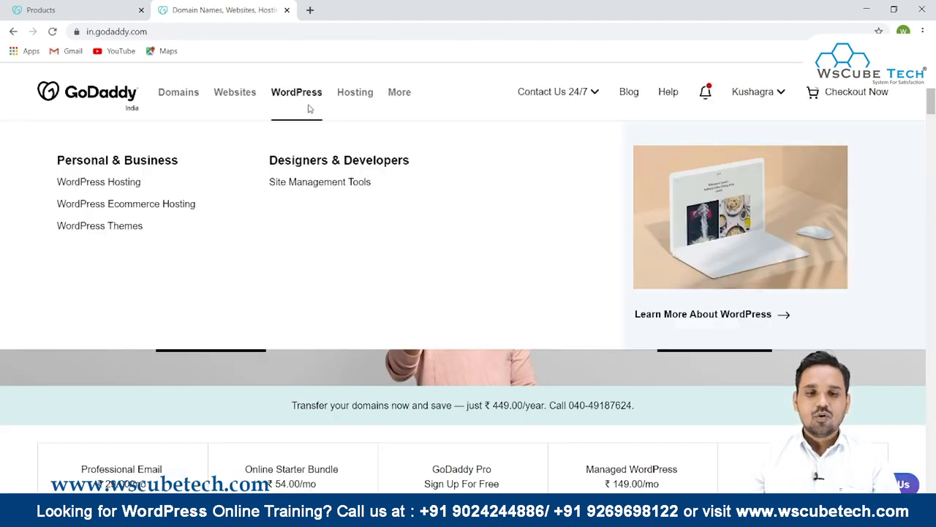
mouse_move(345, 119)
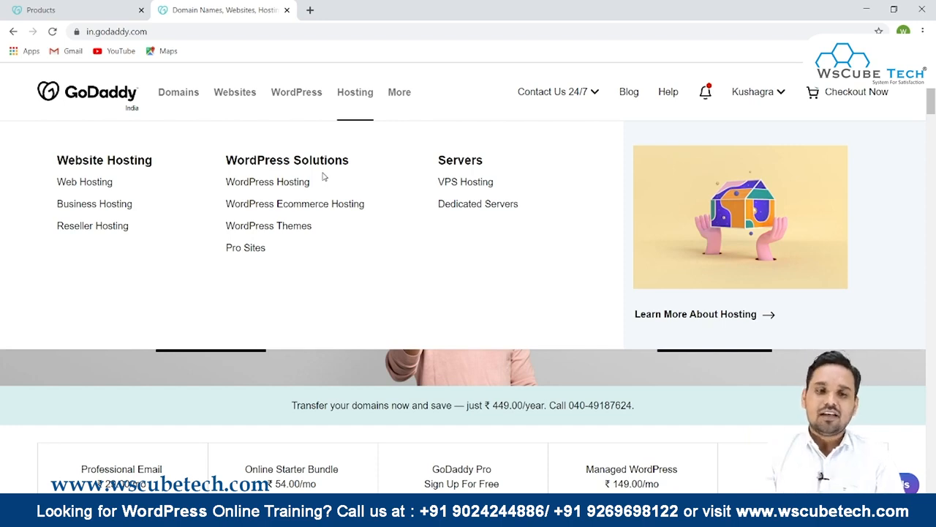
click(89, 184)
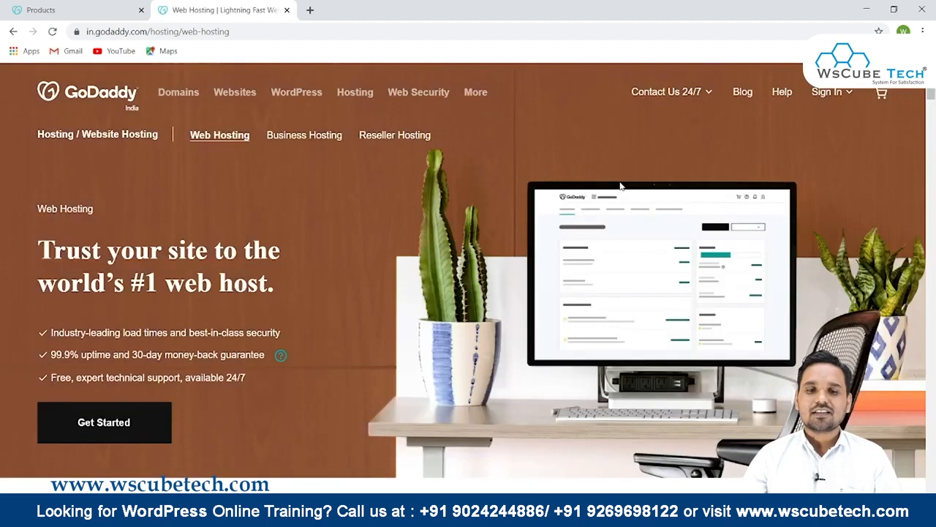
- Examine the Starter plan's price and features among the web hosting plans
scroll(621, 185, down, 8)
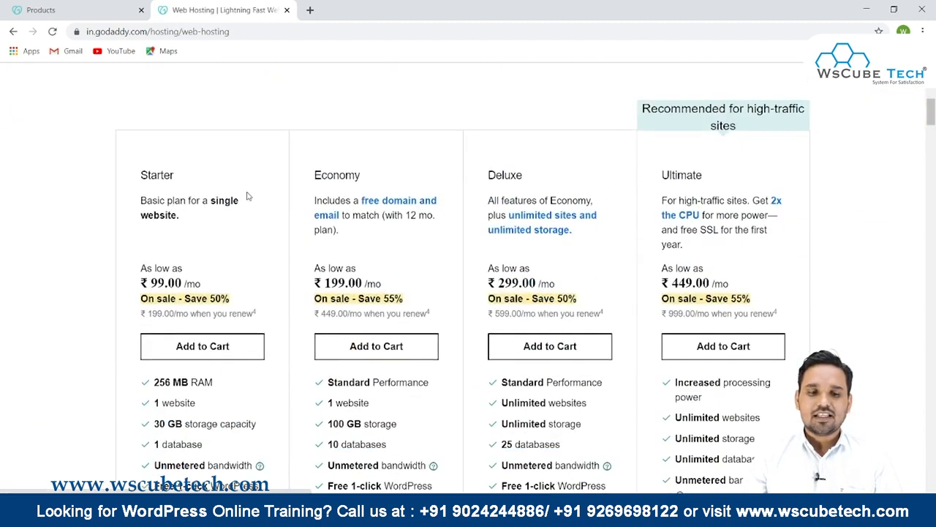
drag(141, 160, 173, 158)
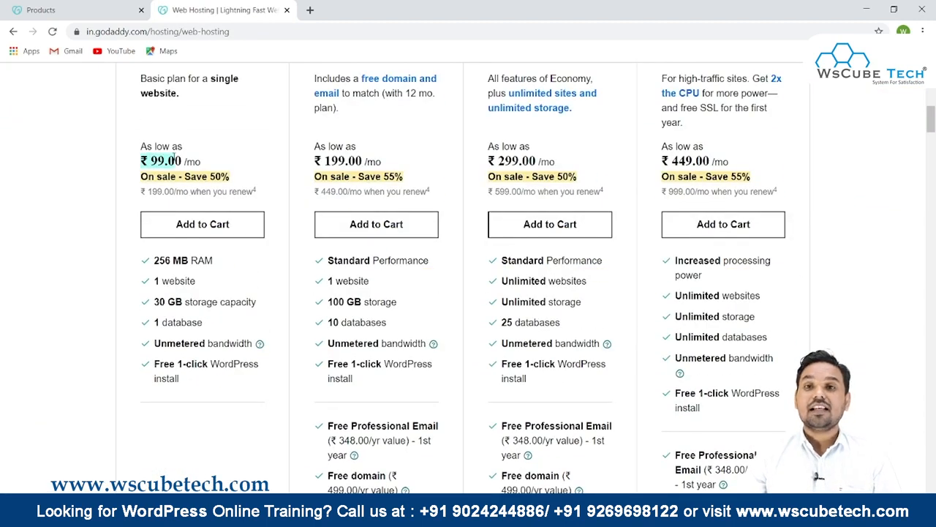
scroll(173, 158, up, 1)
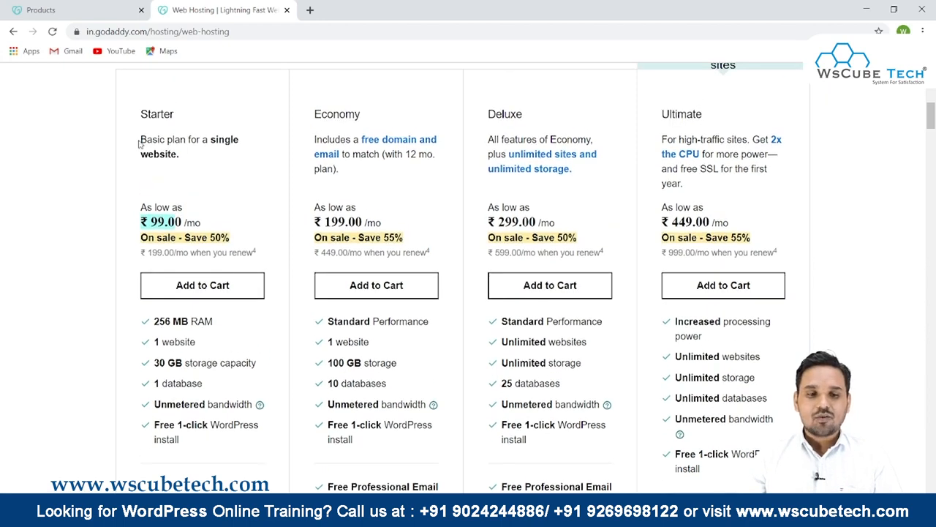
drag(139, 144, 240, 142)
scroll(119, 271, down, 1)
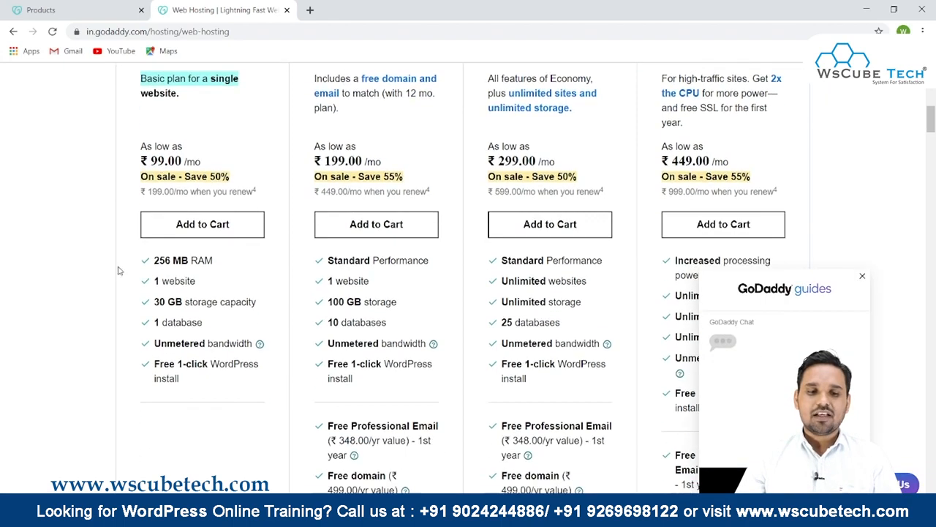
drag(218, 261, 154, 261)
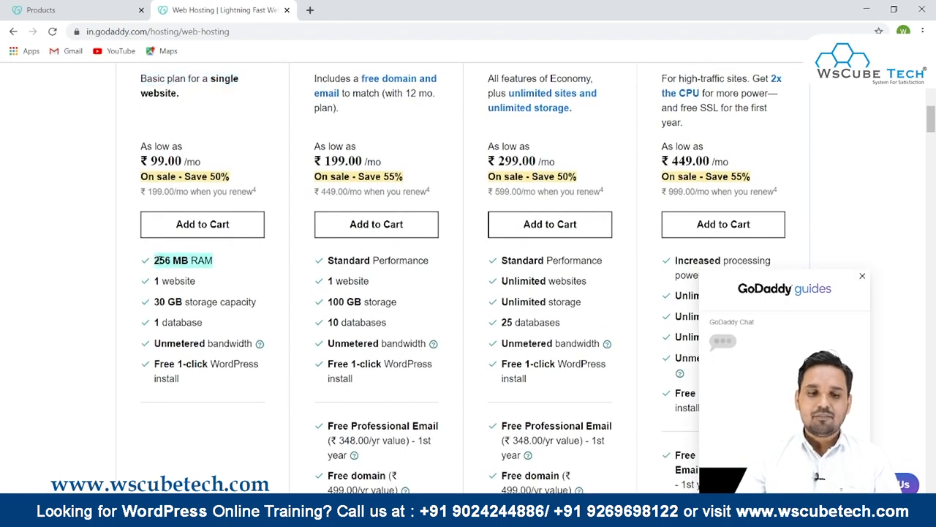
click(152, 281)
drag(257, 301, 147, 324)
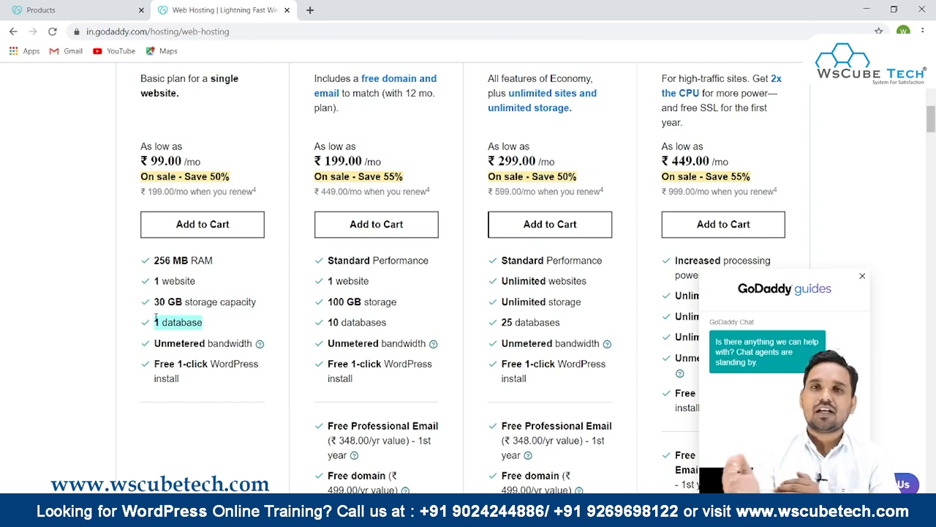
scroll(155, 316, down, 1)
drag(153, 283, 227, 282)
drag(153, 304, 190, 313)
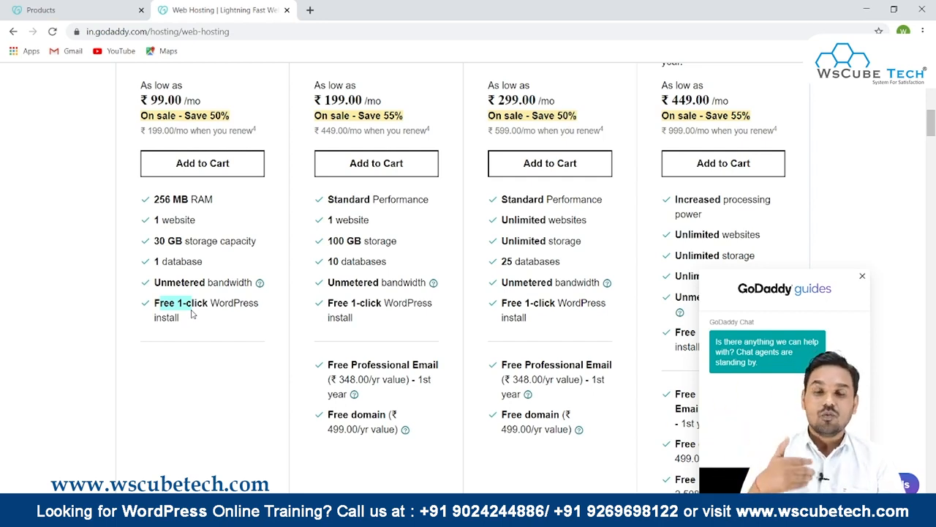
scroll(236, 231, up, 2)
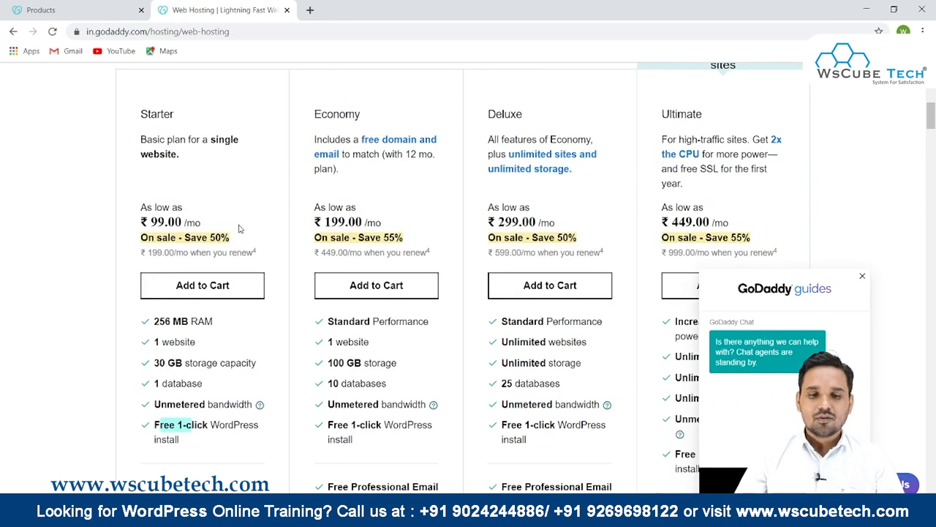
- Add the Starter hosting plan to the cart and select the 1 month term
click(206, 294)
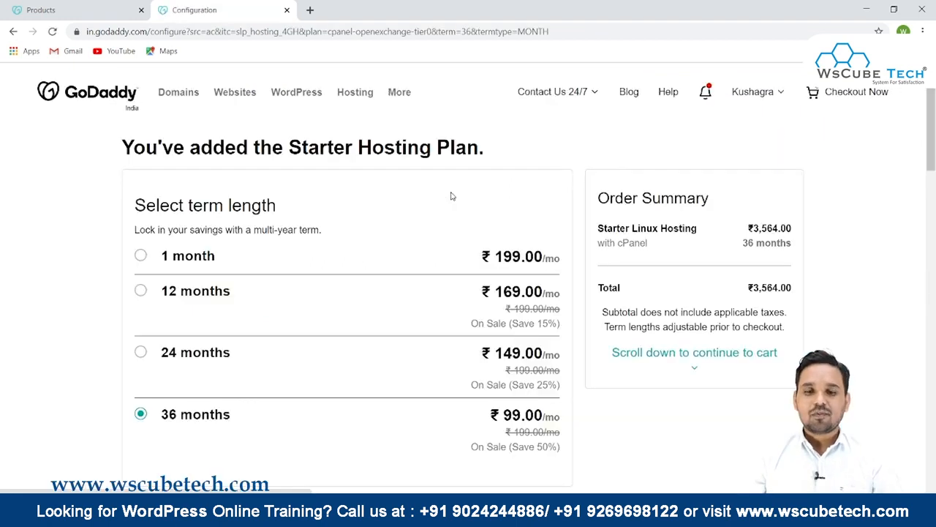
scroll(452, 196, down, 2)
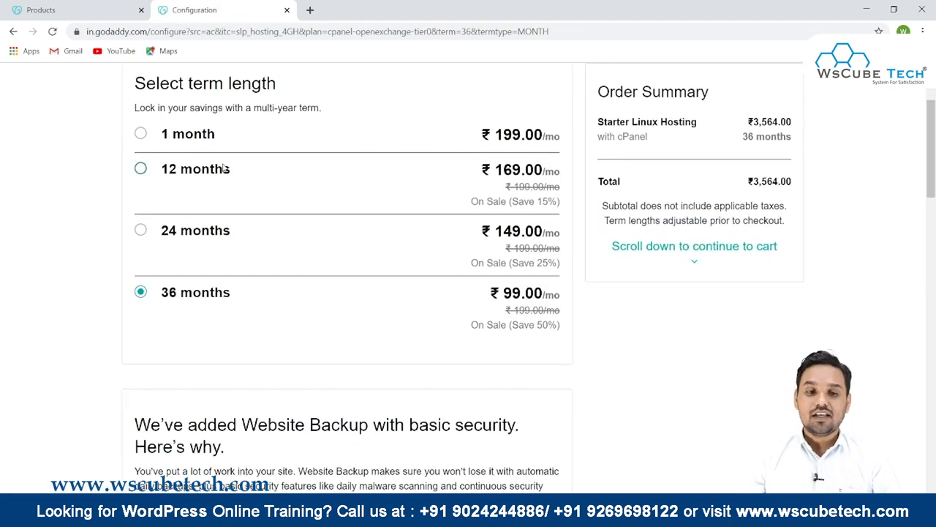
click(167, 128)
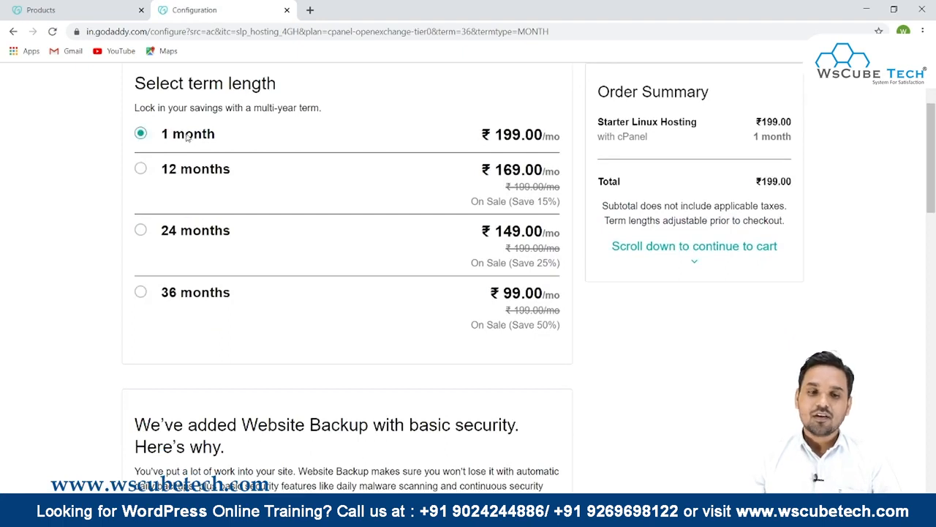
- Continue past the website backup and SSL certificate options to the cart without adding them
scroll(171, 145, down, 2)
scroll(171, 145, down, 3)
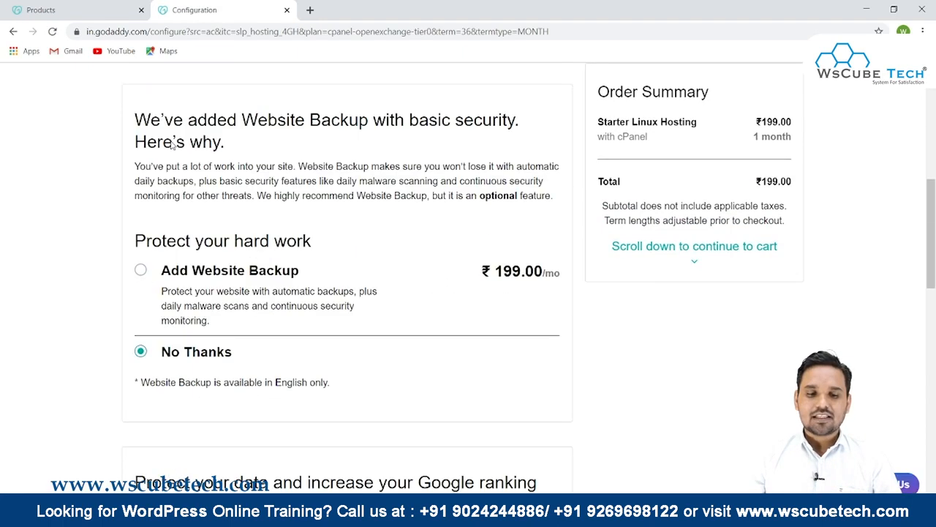
scroll(203, 292, down, 3)
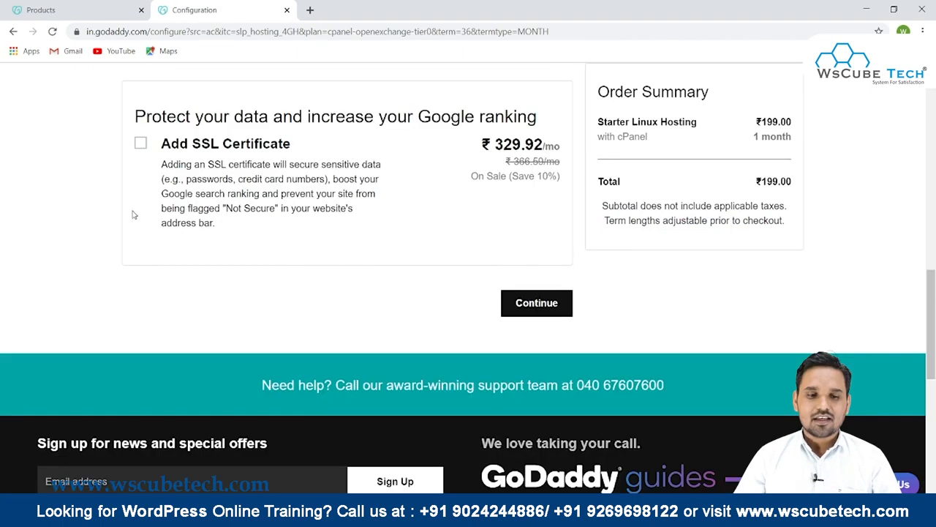
click(539, 303)
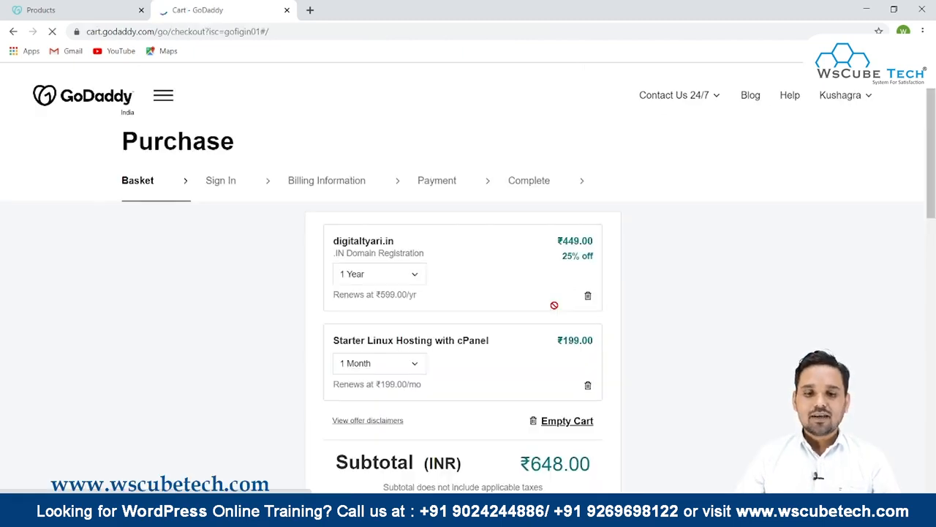
- Review the domain and Starter Linux Hosting items and the subtotal in the basket
scroll(513, 292, down, 1)
drag(331, 179, 618, 188)
click(296, 216)
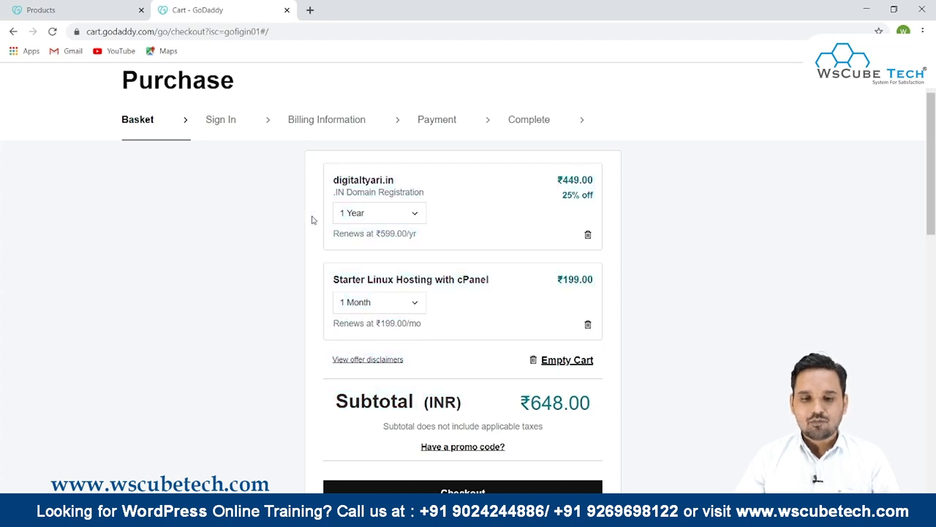
drag(333, 281, 371, 305)
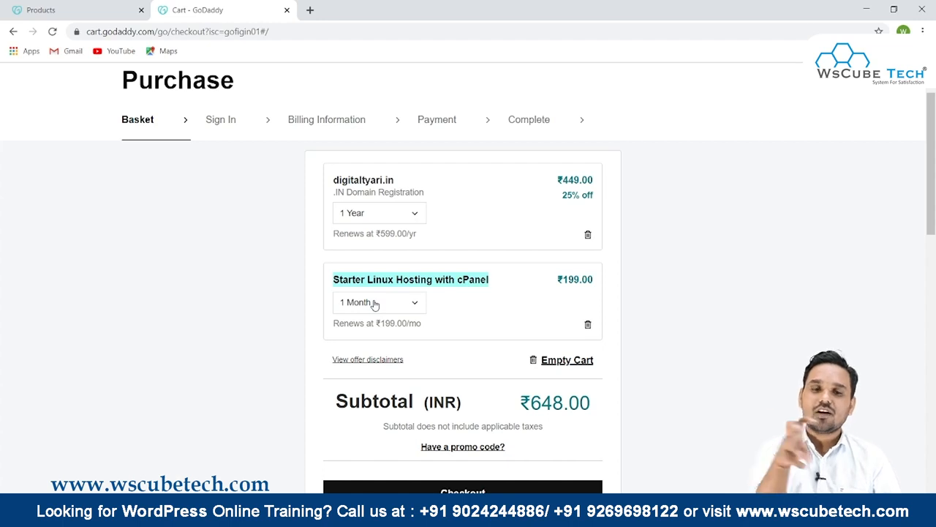
scroll(760, 209, down, 3)
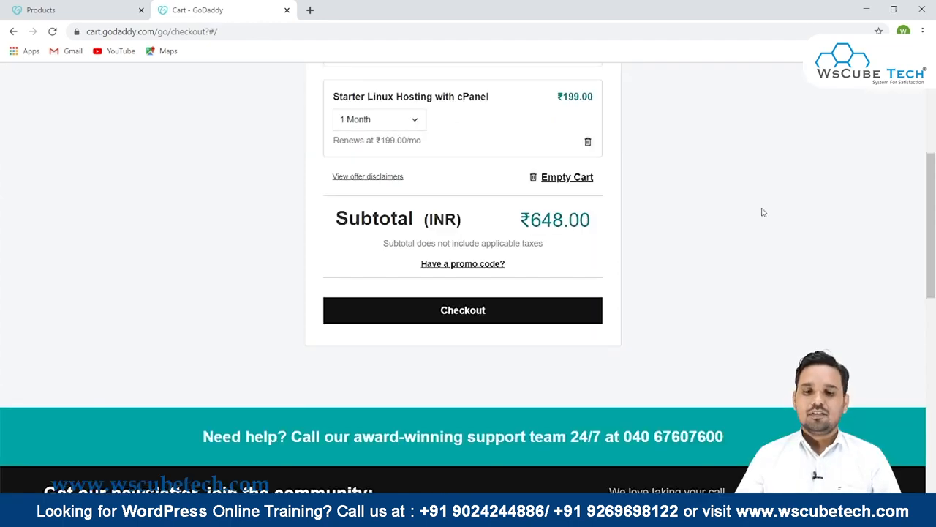
- Check out the cart to reach the payment step of the purchase
click(483, 310)
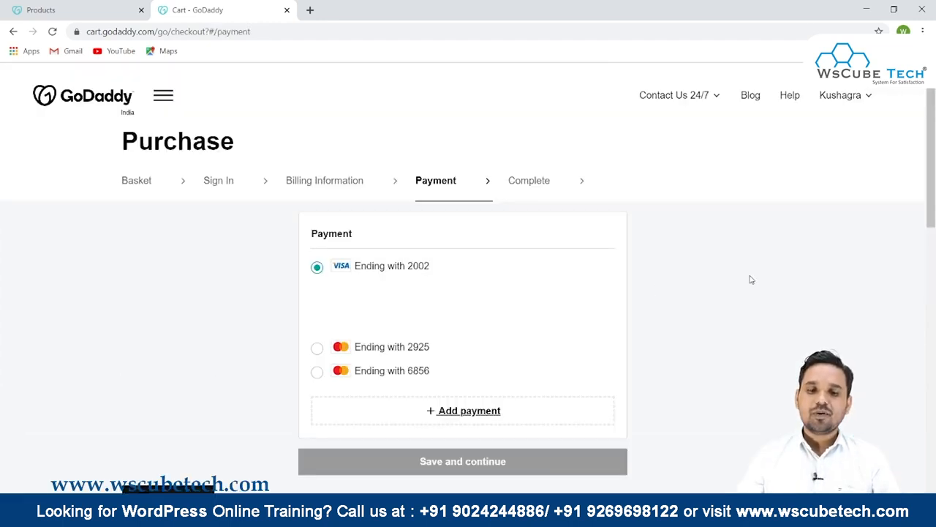
scroll(752, 280, down, 2)
scroll(753, 280, up, 2)
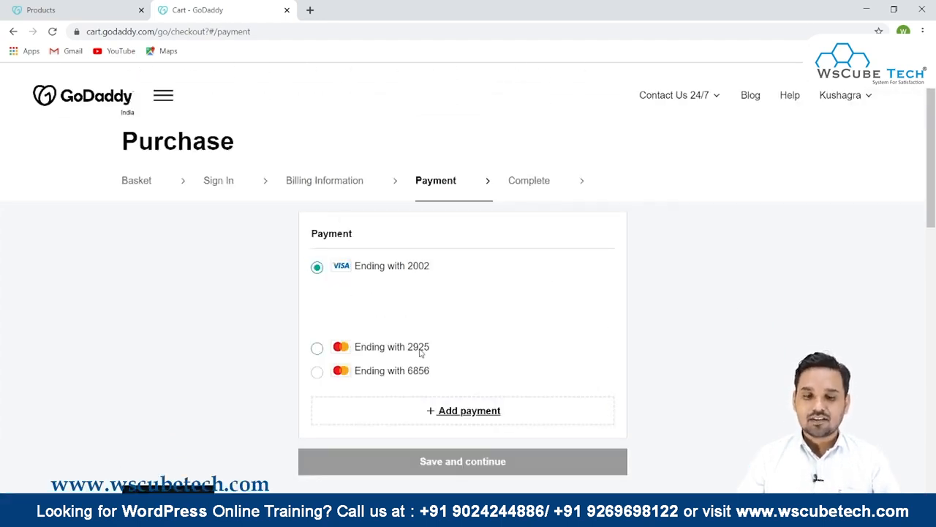
scroll(348, 291, down, 3)
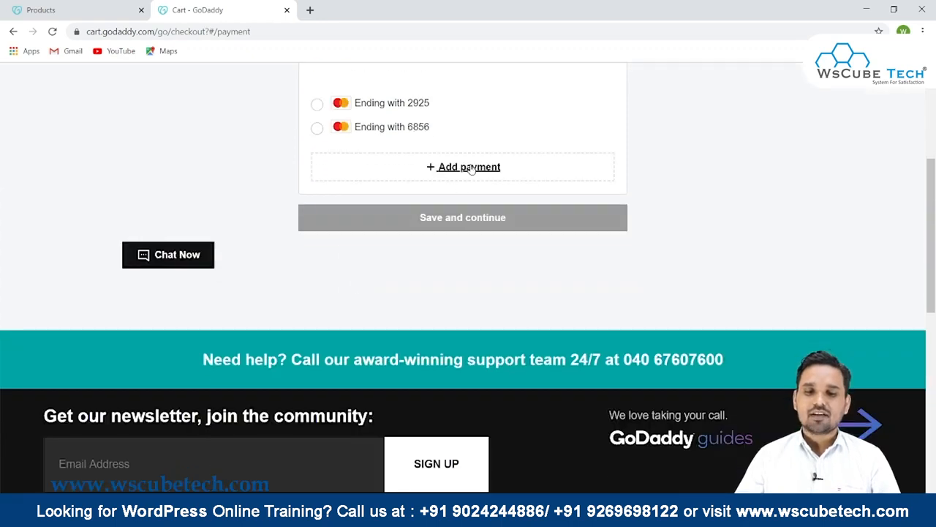
- Add a new payment method and choose UPI
click(471, 168)
scroll(471, 168, up, 2)
scroll(314, 163, down, 7)
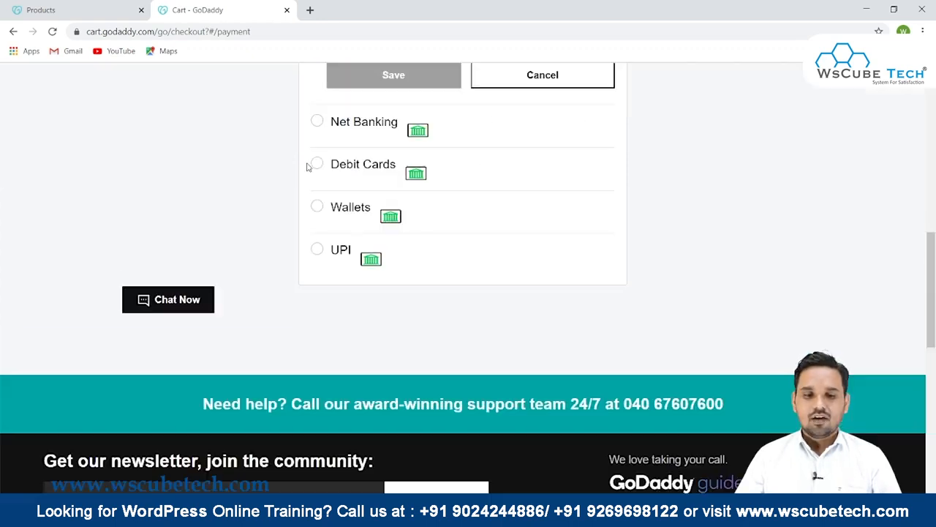
click(317, 249)
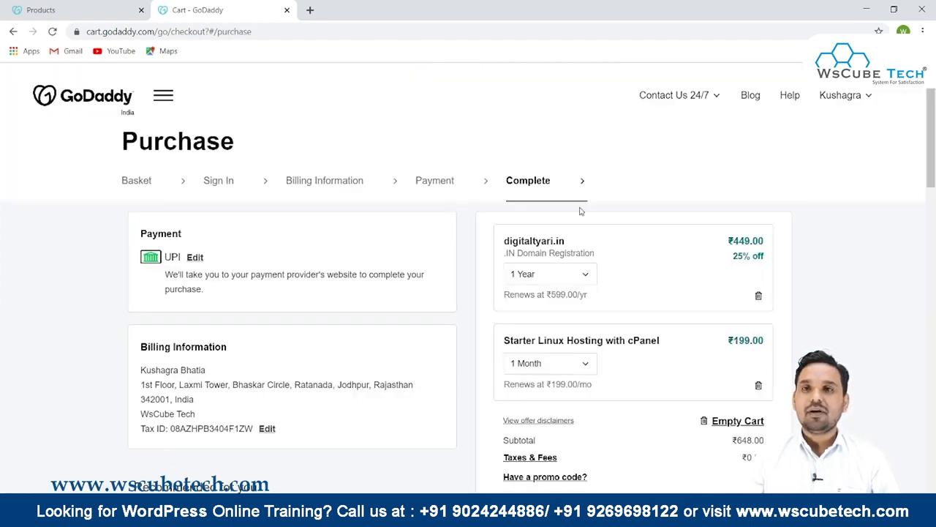
- Review the payment, billing details and order total, then complete the purchase to open the payment gateway
scroll(580, 210, down, 1)
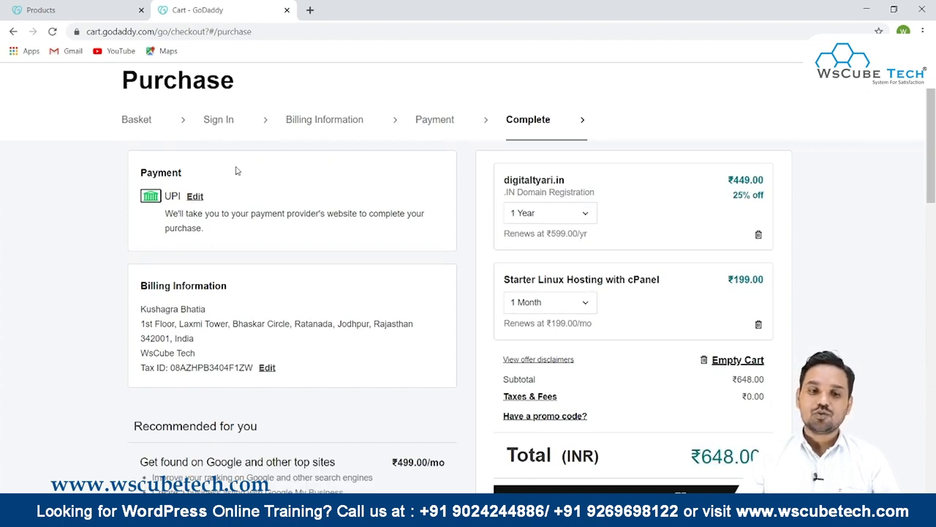
scroll(236, 171, down, 2)
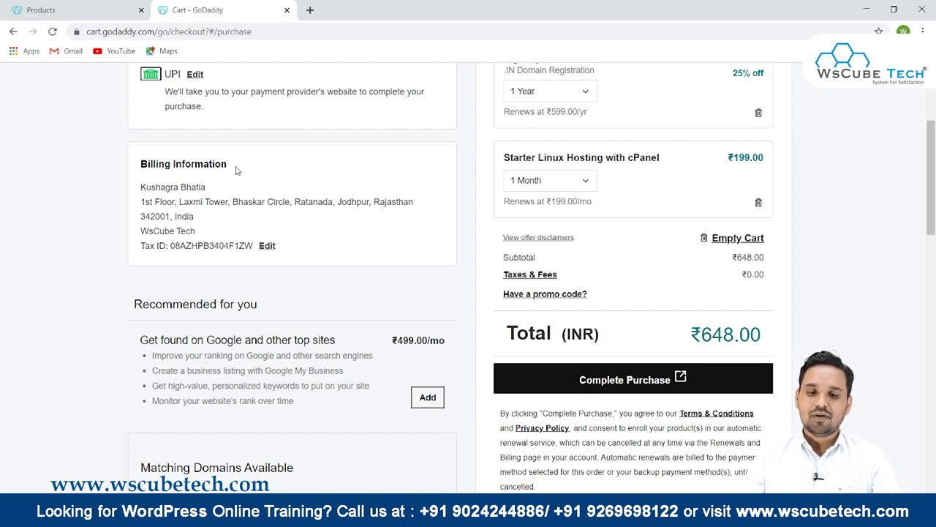
scroll(235, 170, up, 3)
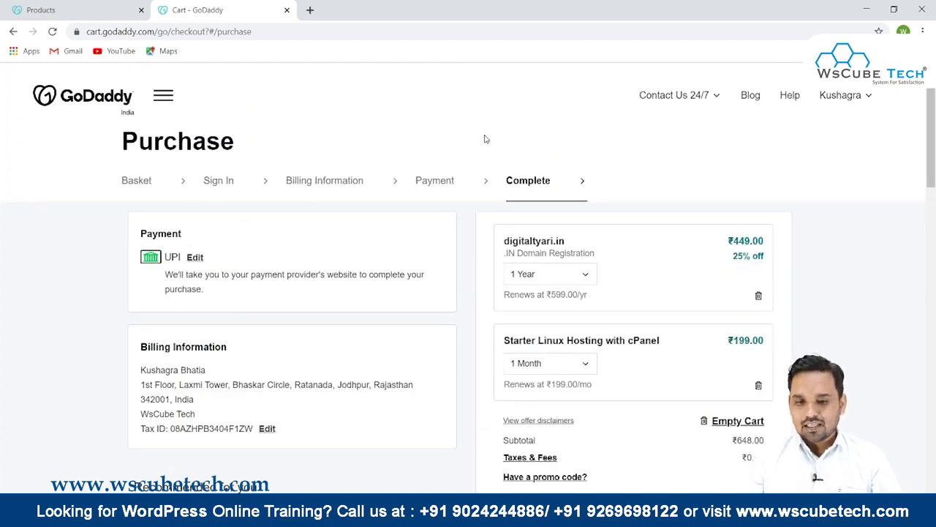
scroll(584, 240, down, 3)
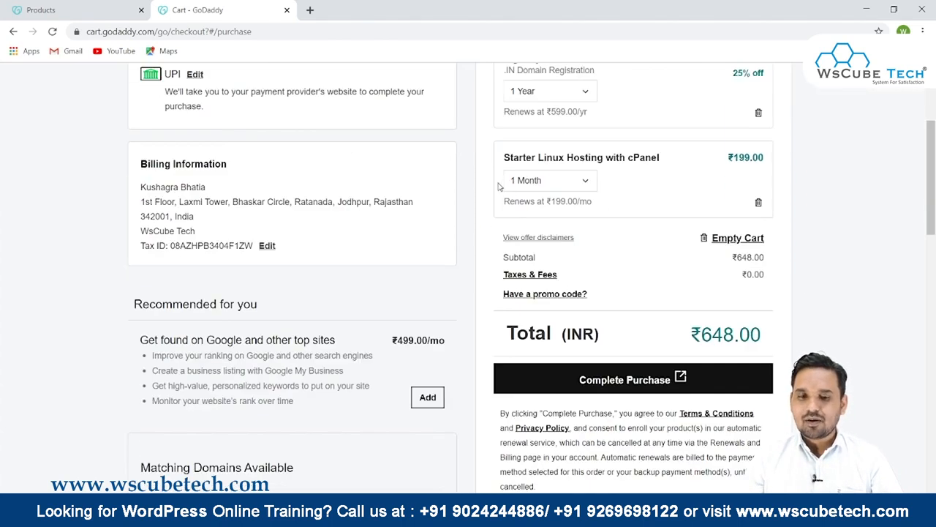
drag(502, 157, 741, 151)
scroll(572, 182, down, 2)
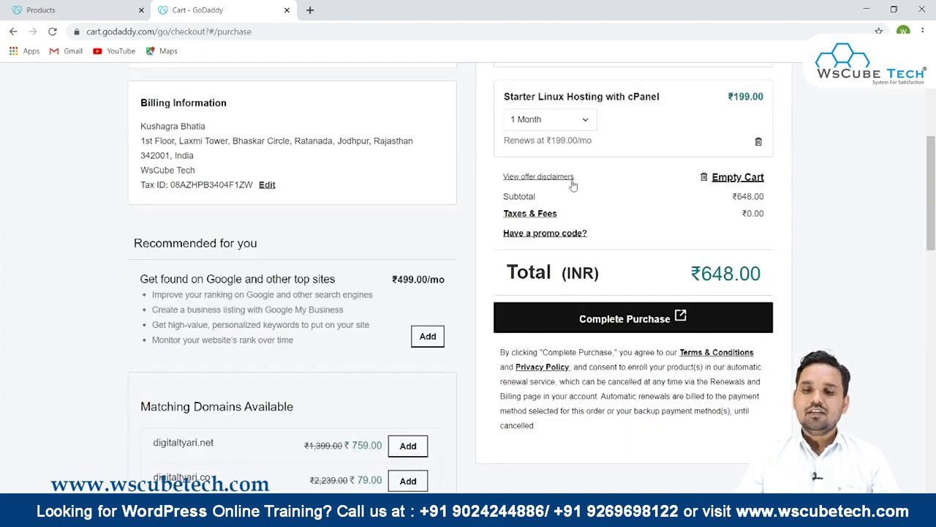
click(585, 264)
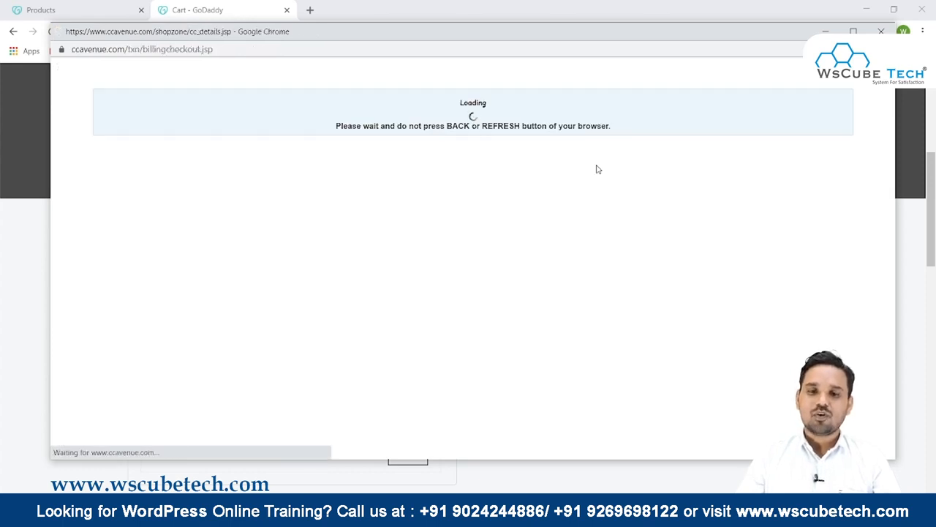
- Browse the gateway's payment options: credit cards, UPI, wallet and net banking
scroll(357, 188, down, 3)
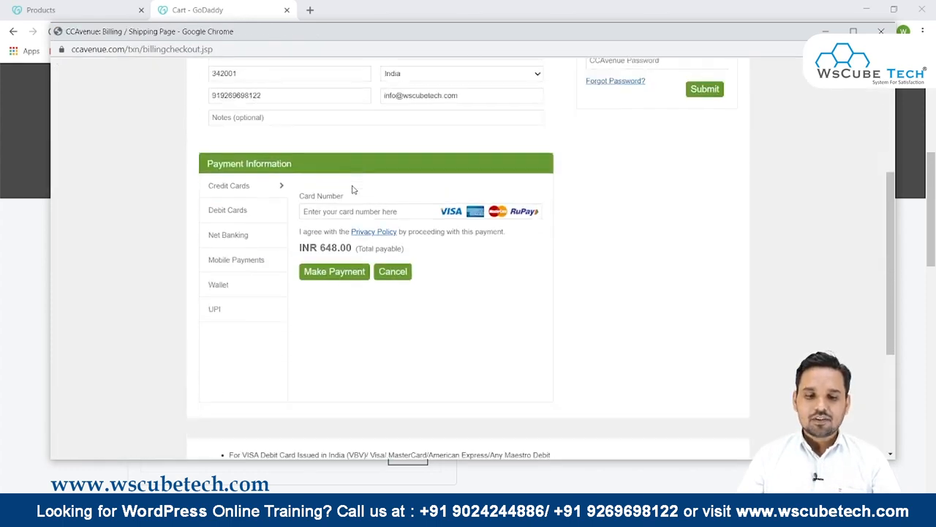
click(322, 198)
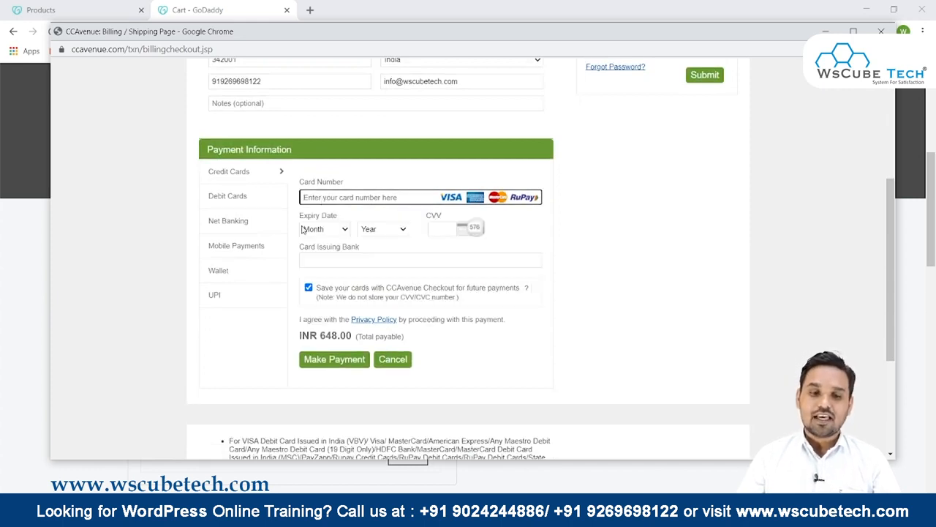
click(218, 295)
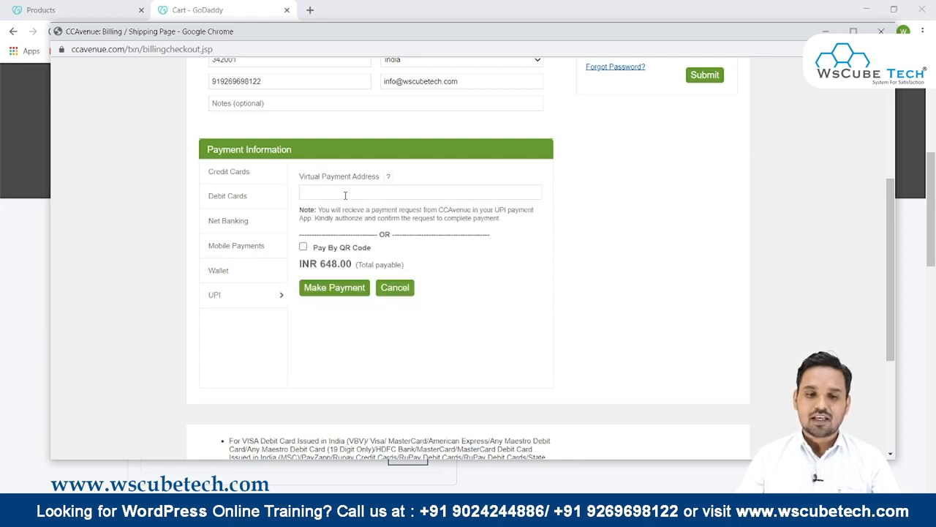
click(219, 248)
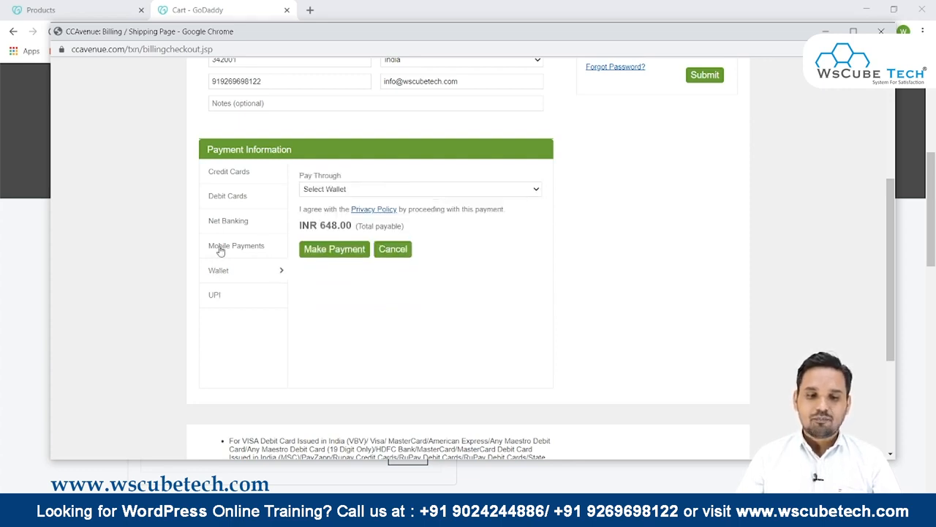
click(238, 222)
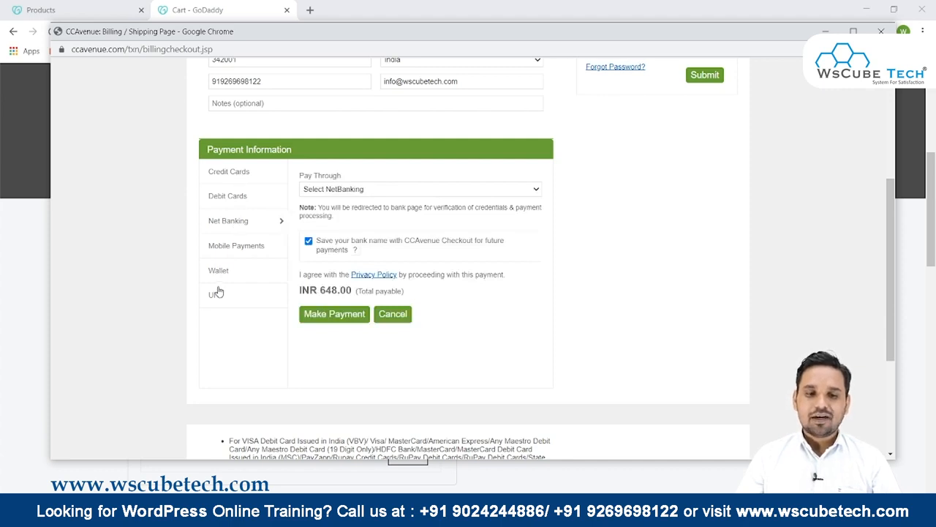
scroll(224, 268, up, 2)
scroll(226, 268, down, 3)
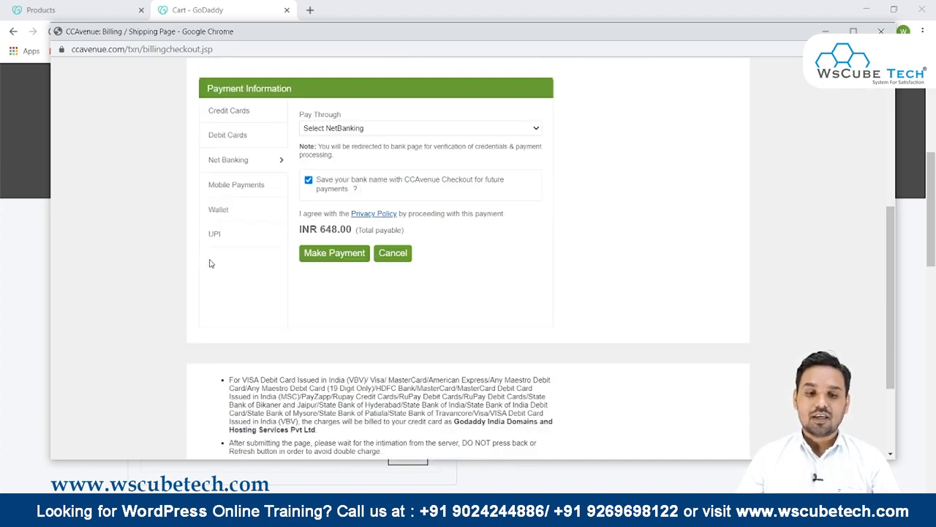
- Select UPI, tick Pay By QR Code, and make the payment
click(212, 235)
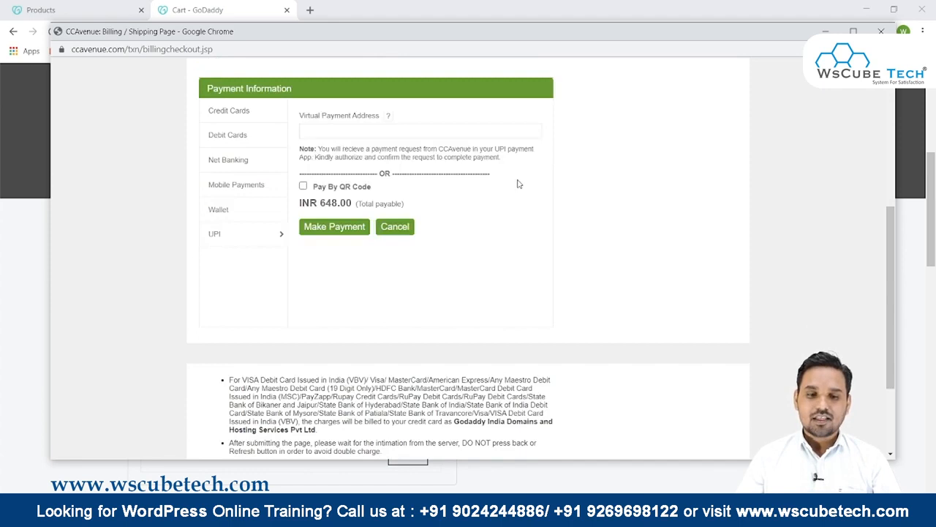
click(302, 187)
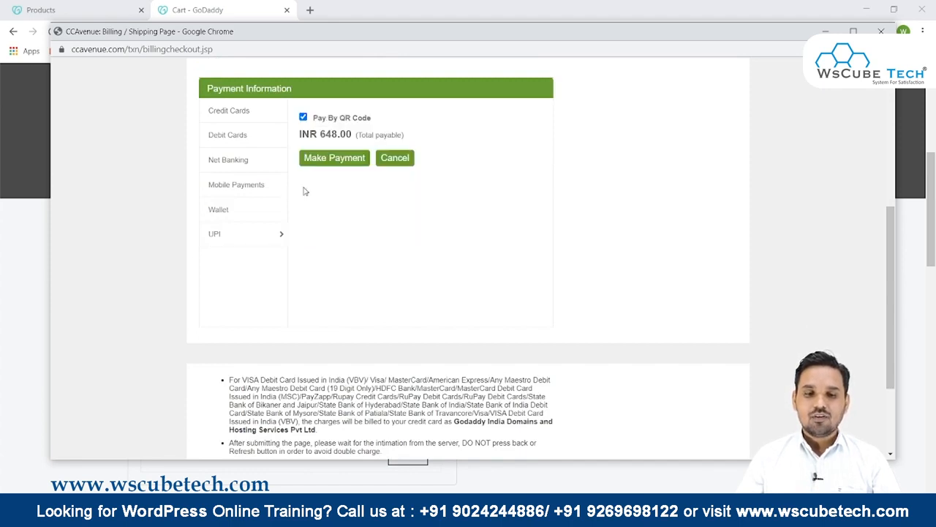
click(335, 163)
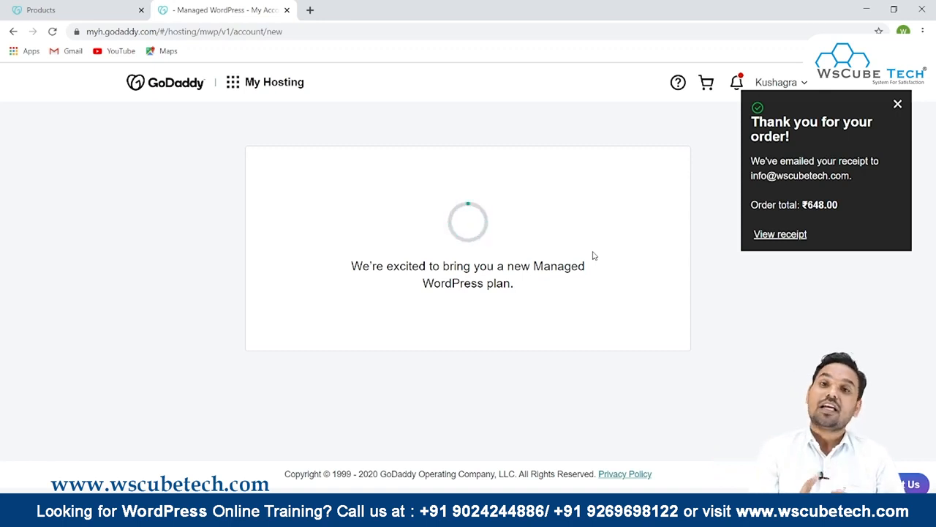
- Dismiss the order confirmation and open My Products from the account menu
click(897, 107)
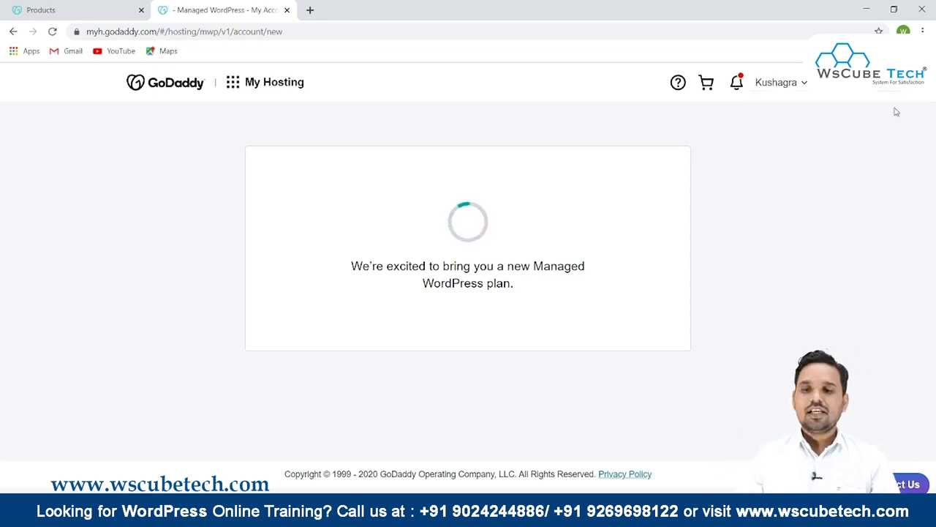
click(794, 86)
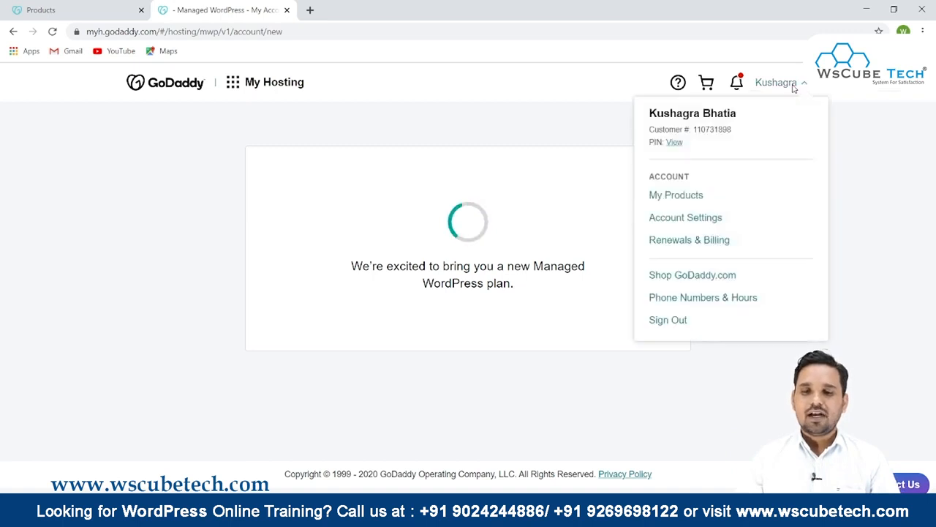
click(691, 203)
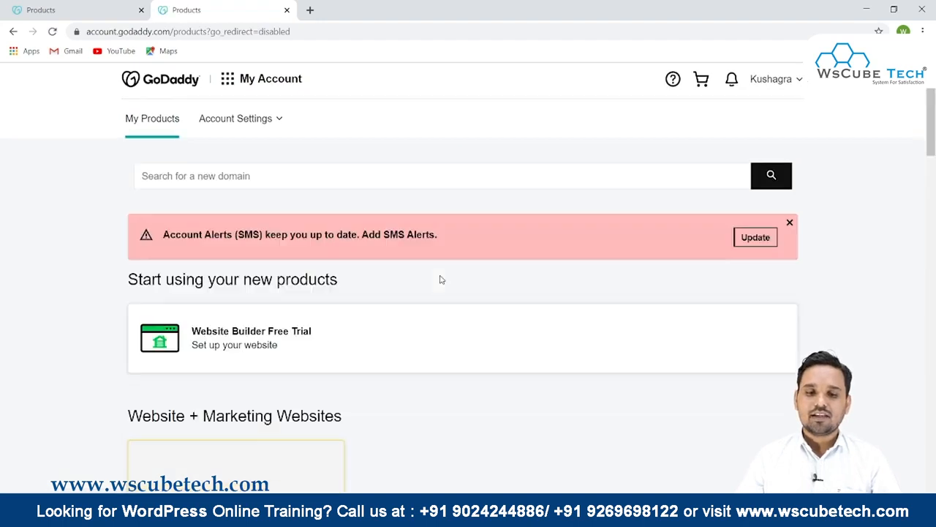
- Search the products list for the digitaltyari.in domain
scroll(292, 220, down, 6)
scroll(255, 144, down, 8)
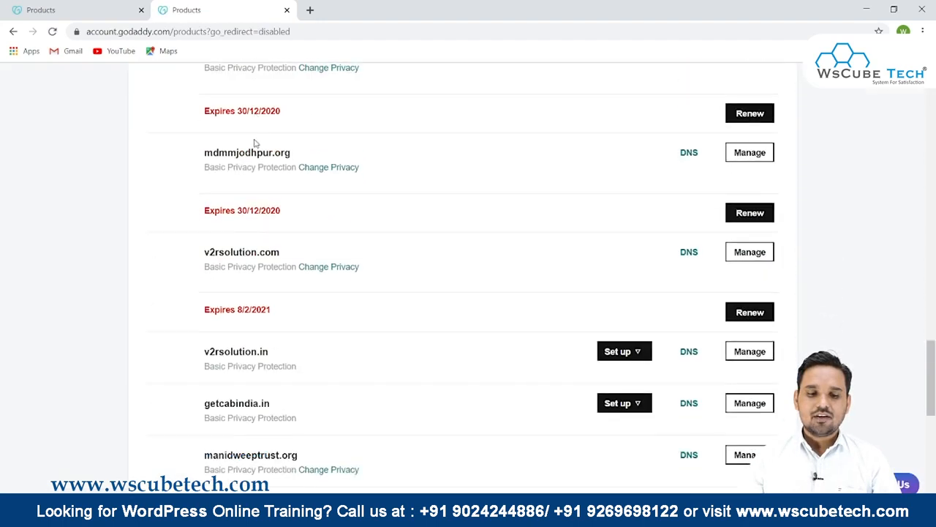
key(ctrl+f)
text(digi)
drag(193, 249, 289, 246)
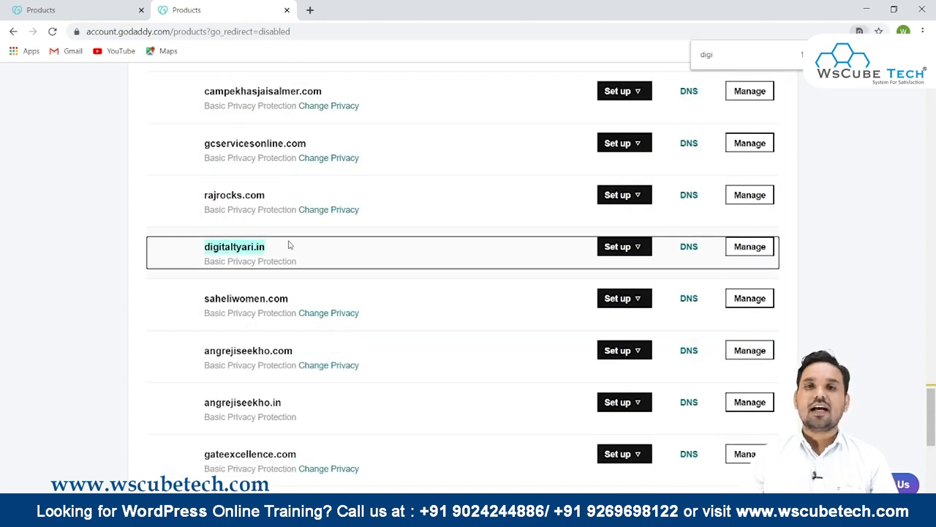
scroll(289, 246, up, 12)
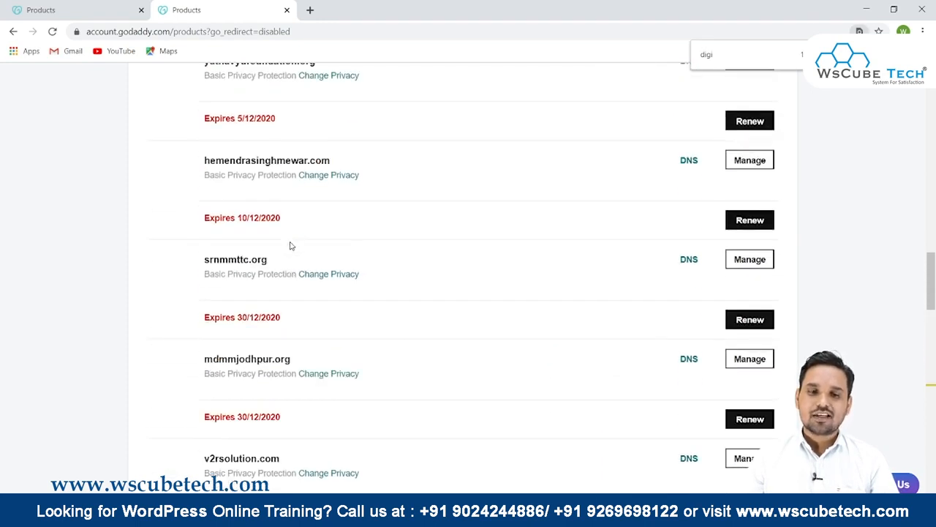
scroll(290, 246, down, 10)
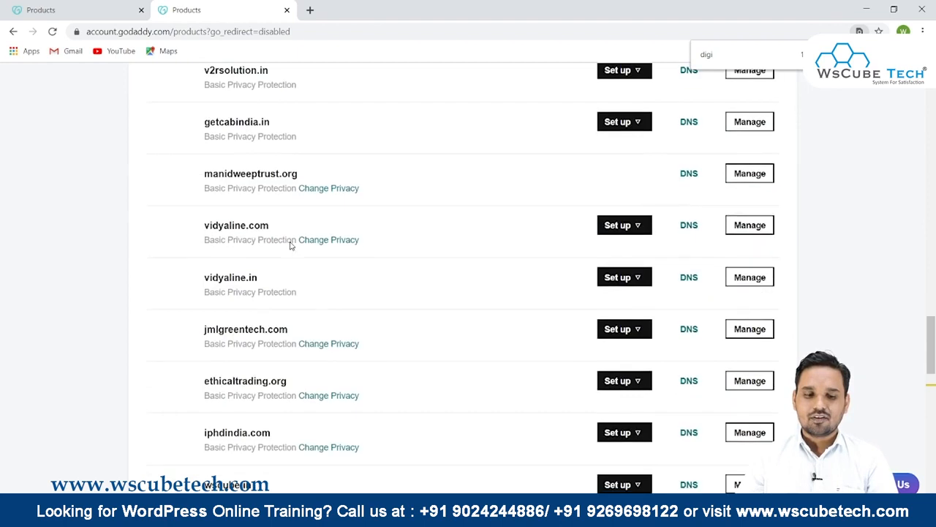
scroll(290, 246, down, 4)
drag(195, 370, 221, 368)
double_click(235, 366)
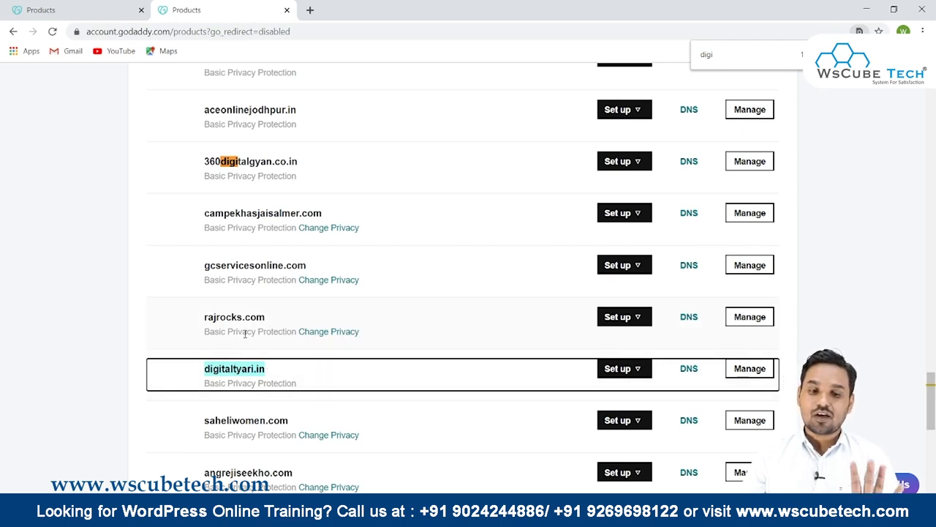
scroll(245, 333, down, 2)
scroll(246, 329, down, 5)
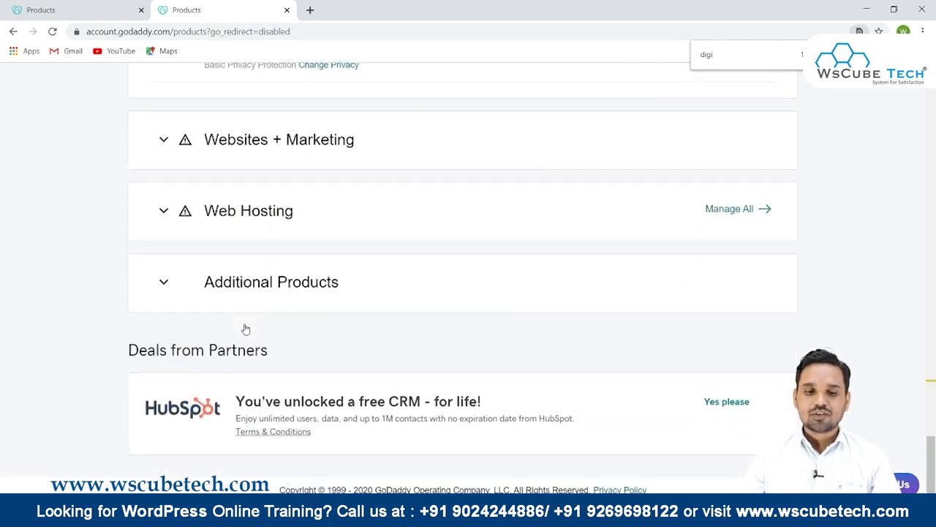
- Expand the Web Hosting section and copy the digitaltyari.in domain name from the domains list
click(247, 214)
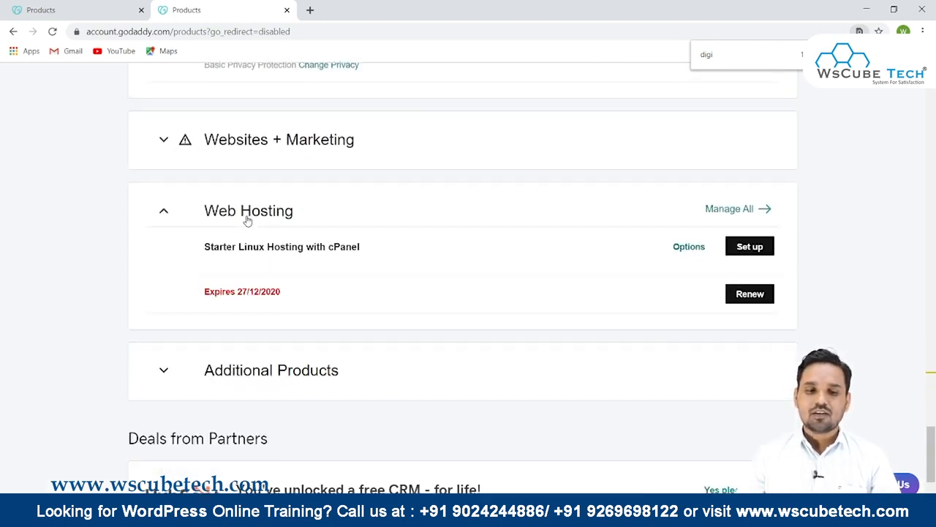
drag(178, 254, 379, 263)
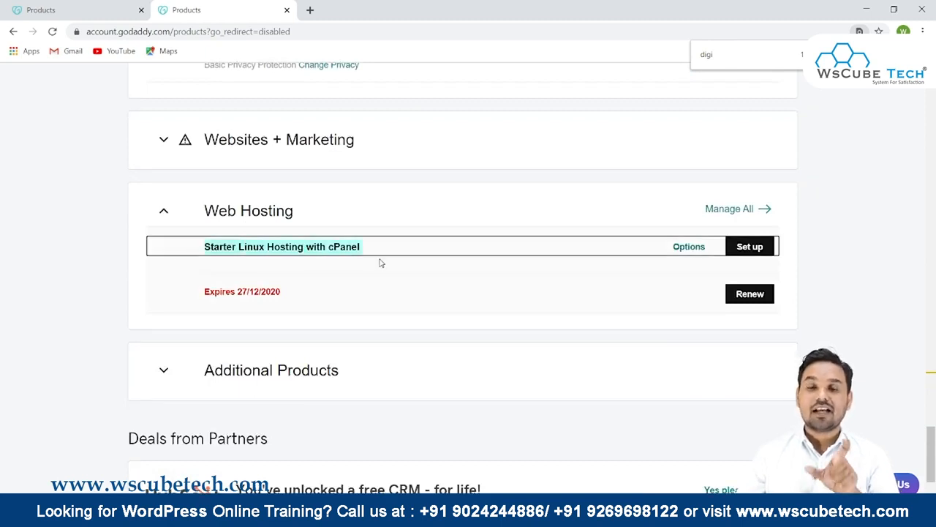
scroll(379, 262, up, 6)
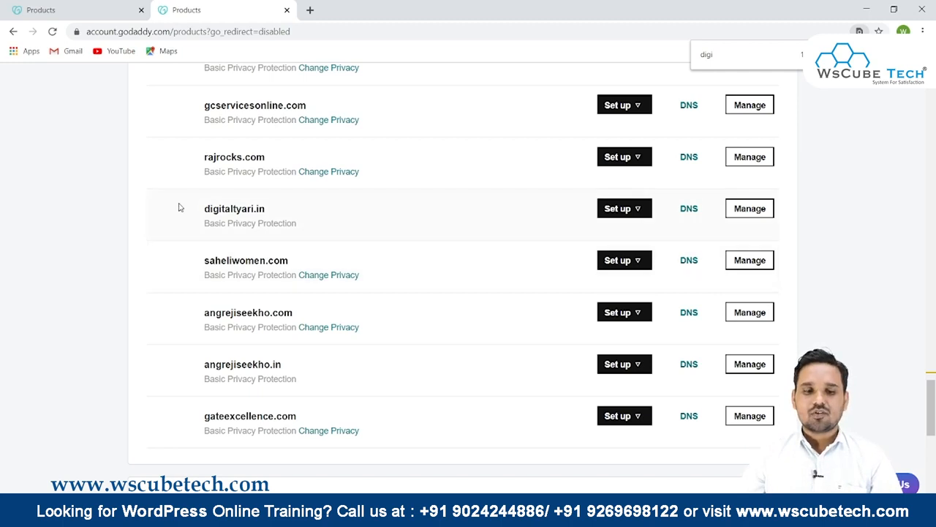
drag(199, 211, 268, 211)
key(ctrl+c)
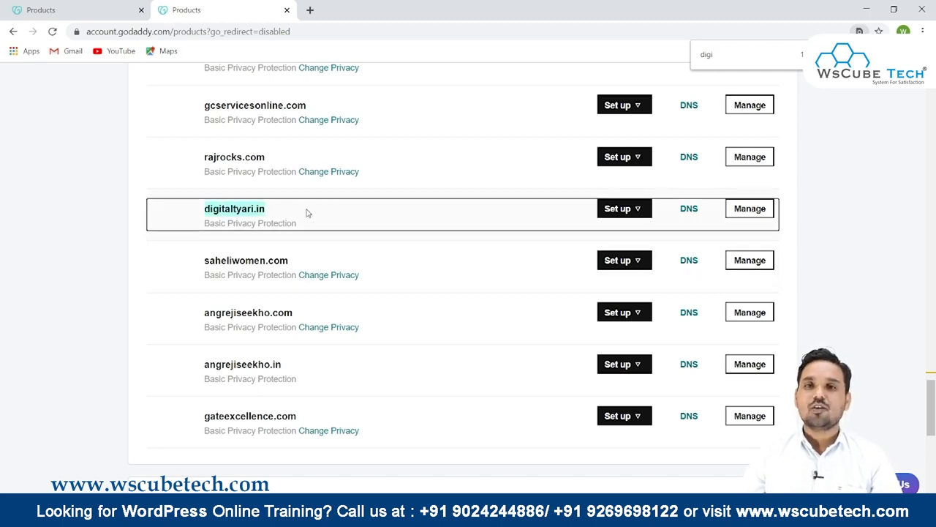
scroll(307, 213, down, 5)
- Start setting up the Starter Linux Hosting with cPanel and enter digitaltyari.in as its domain
click(748, 249)
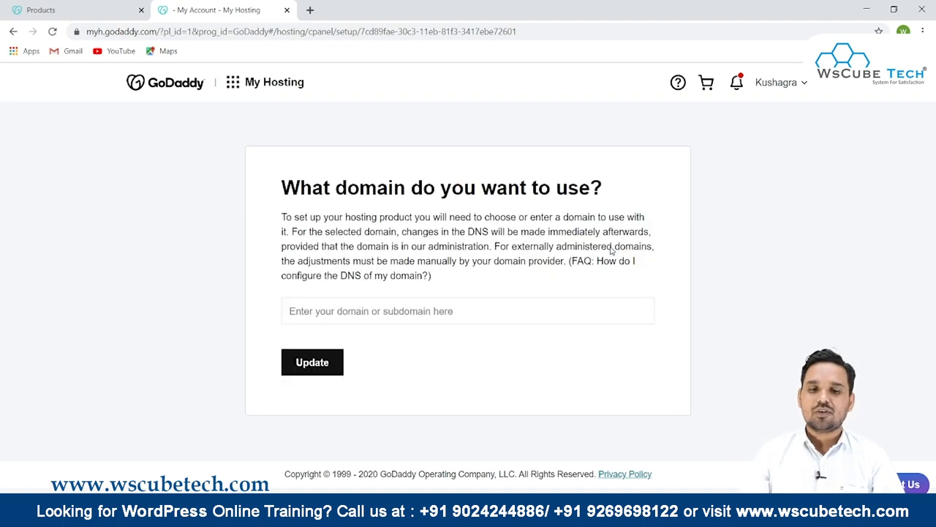
click(369, 309)
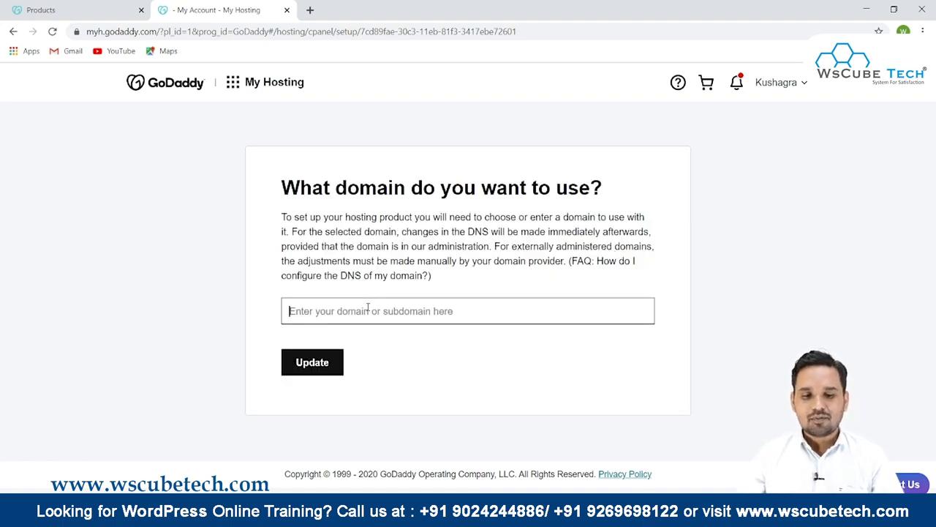
key(ctrl+v)
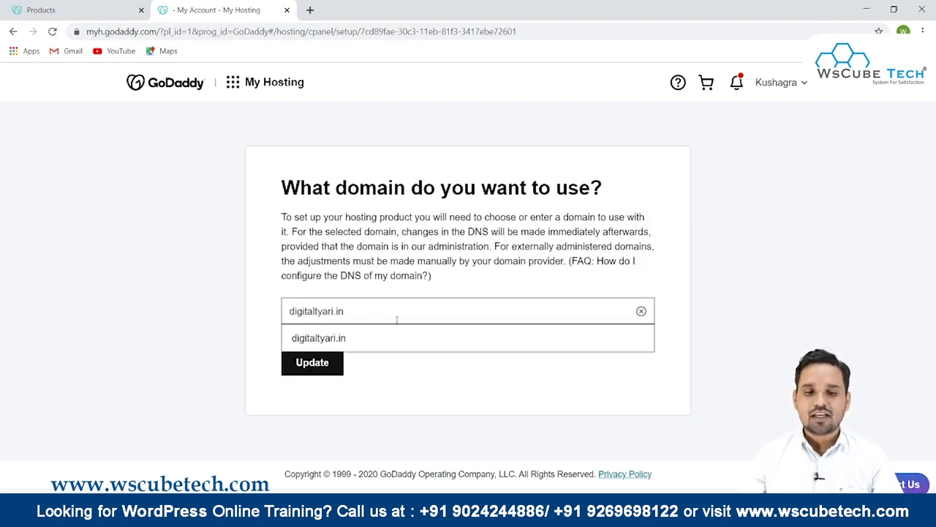
click(357, 336)
click(327, 364)
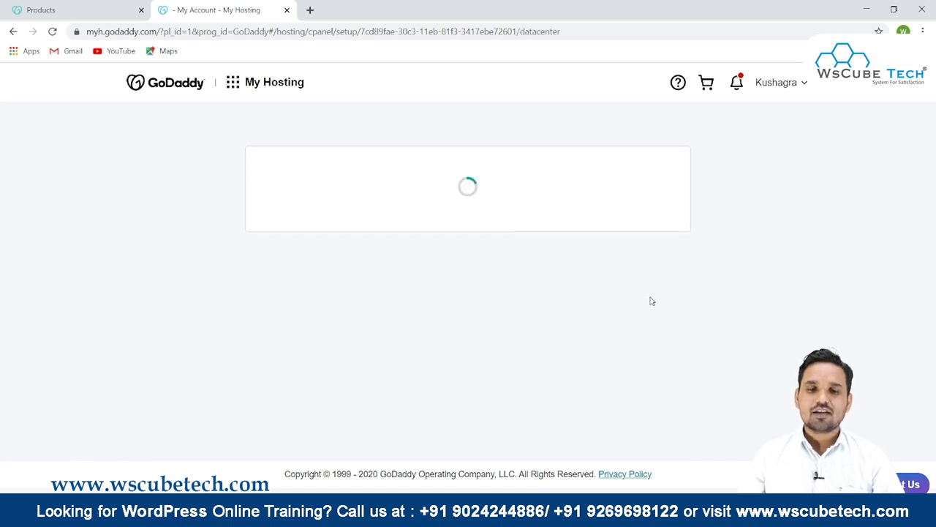
- Choose the Asia data center and decline creating a WordPress website for now
scroll(470, 292, down, 1)
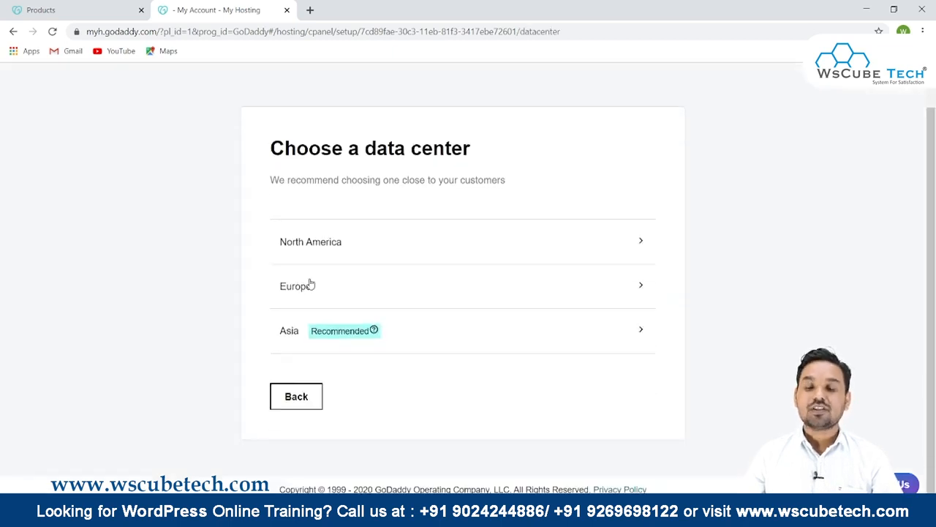
click(419, 328)
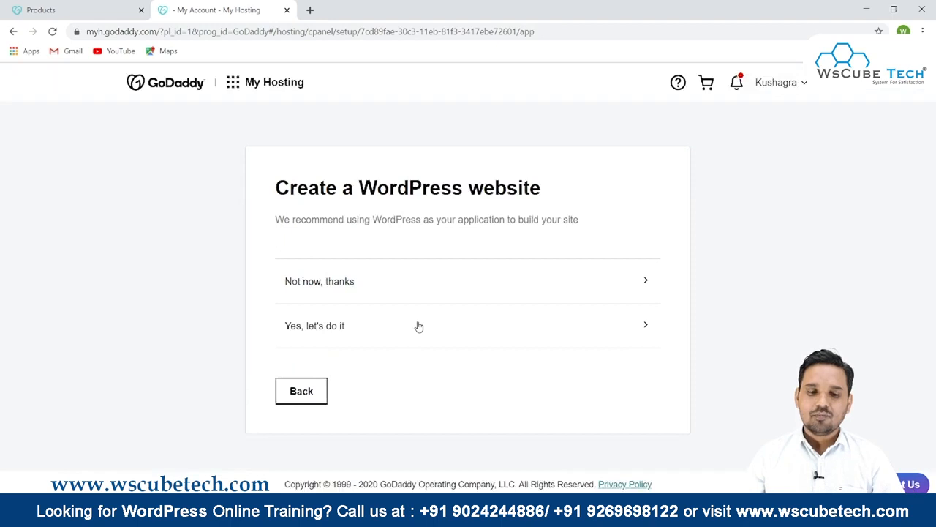
click(324, 283)
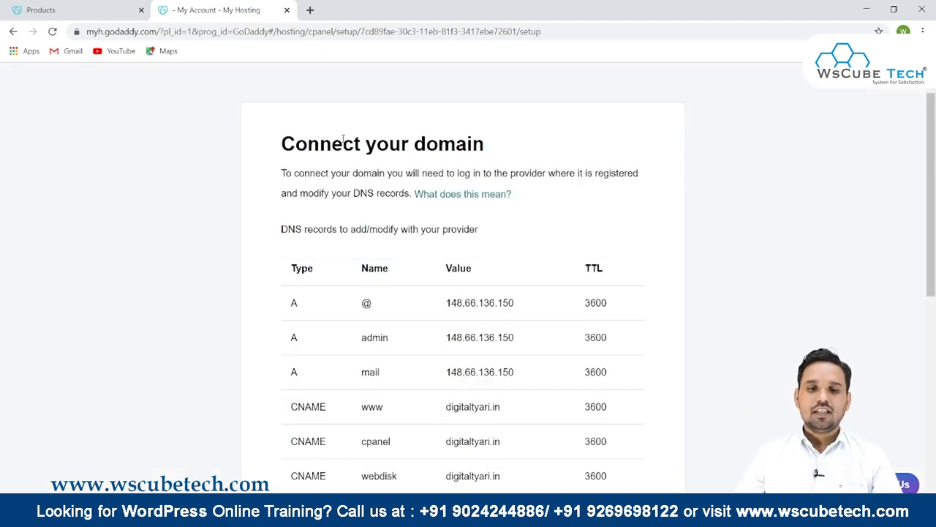
- Review the DNS records needed to connect the domain and continue the setup
drag(517, 137, 464, 135)
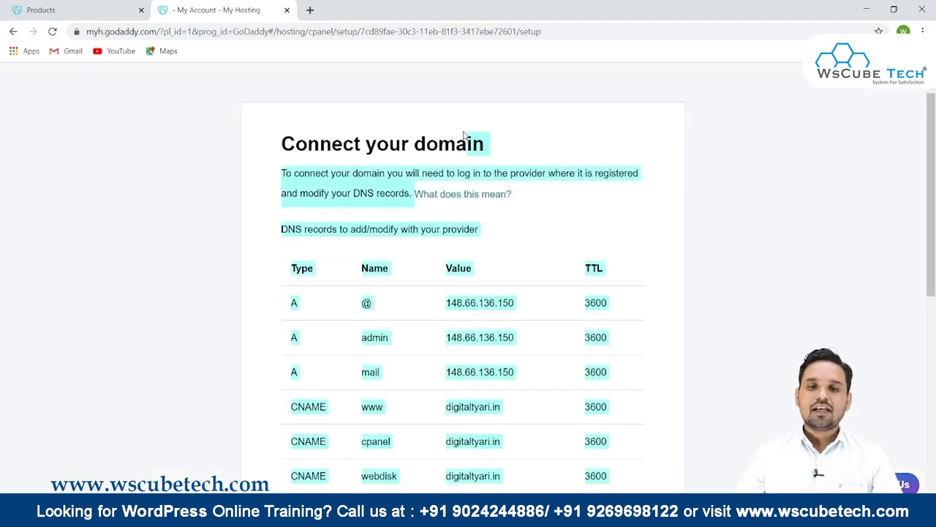
scroll(464, 135, down, 5)
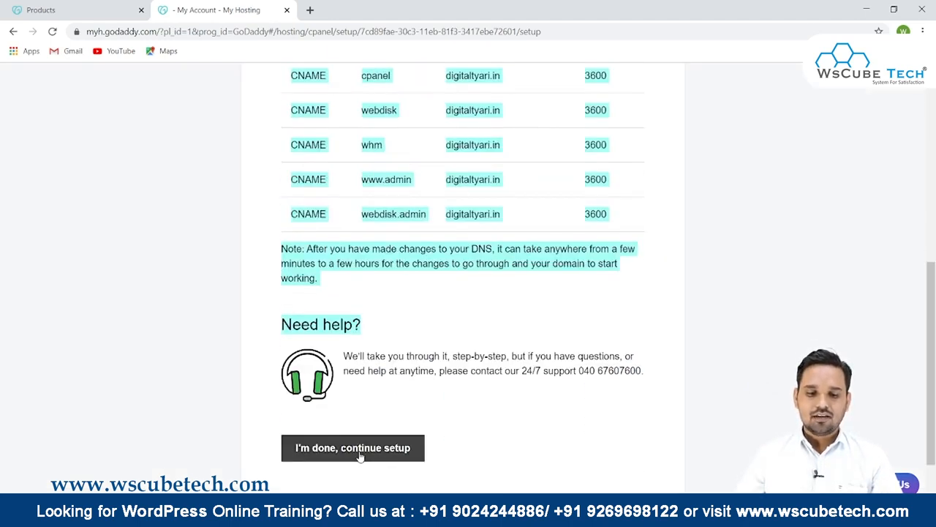
click(360, 449)
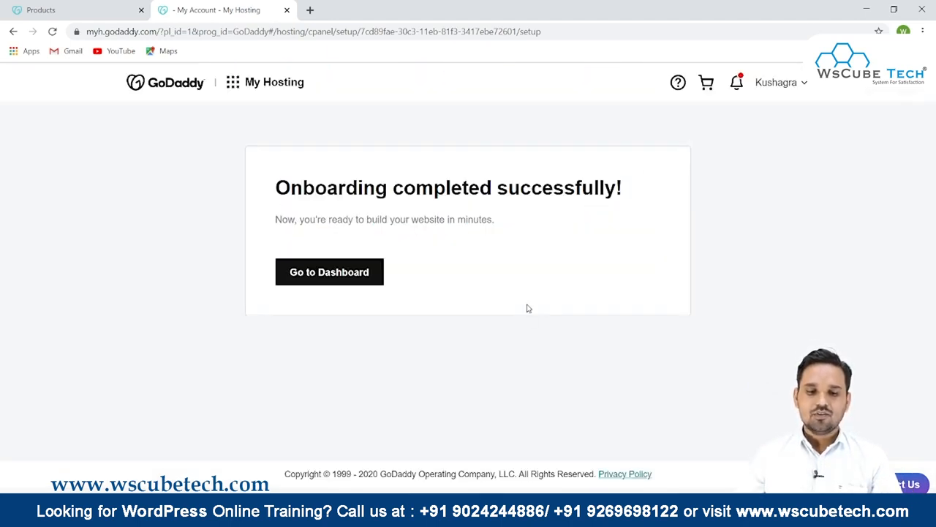
- Go to the hosting dashboard and decline the Customer Experience Improvement Program
click(329, 283)
click(209, 295)
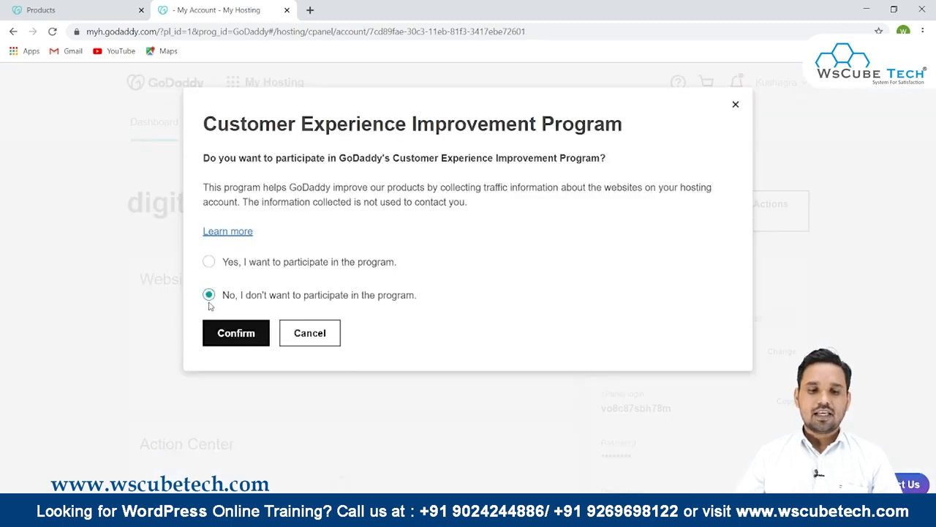
click(267, 333)
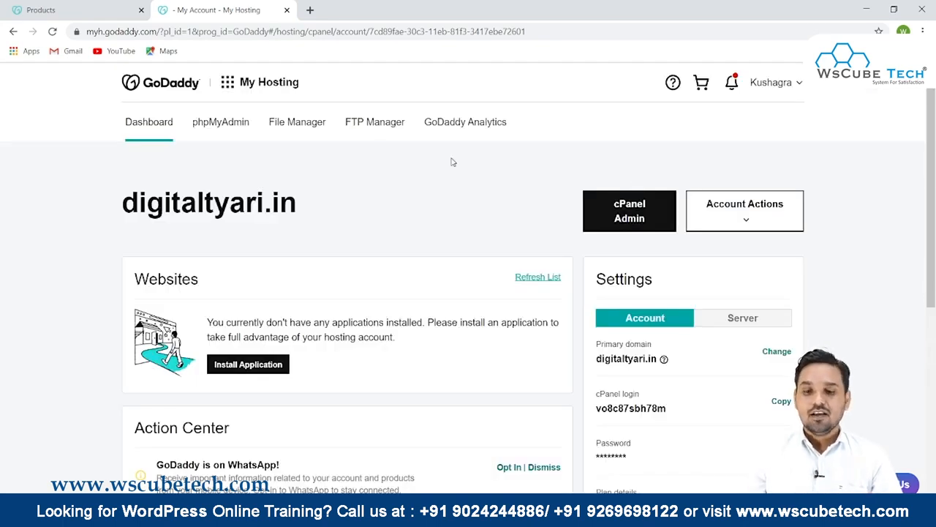
- Copy the domain name and open digitaltyari.in in a new browser tab
triple_click(155, 204)
key(ctrl+c)
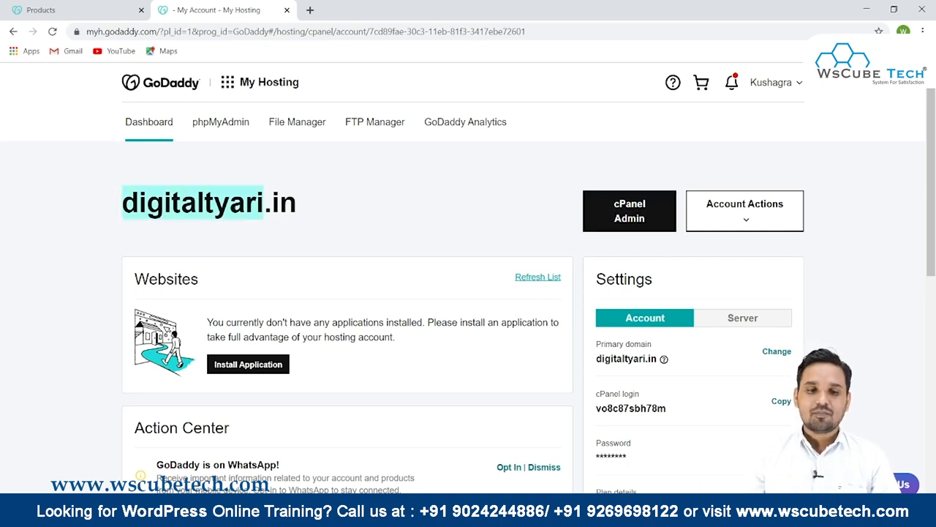
click(311, 9)
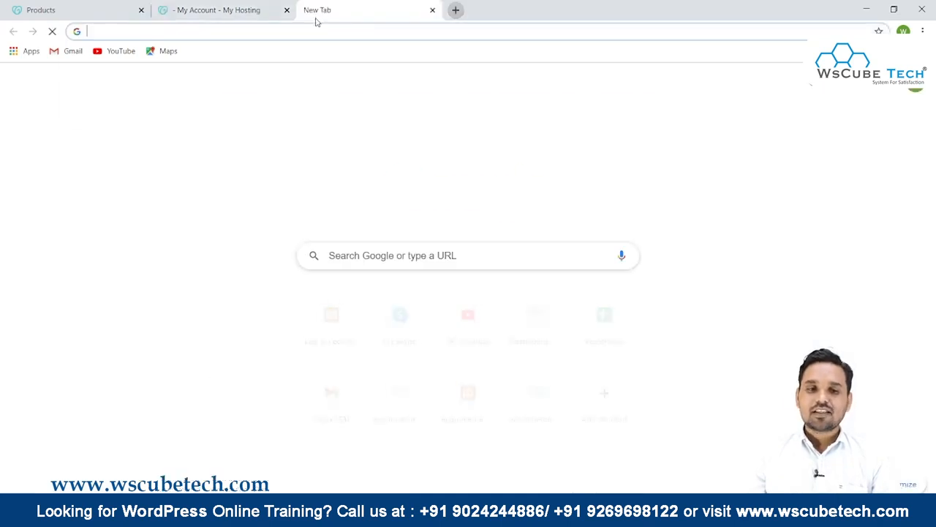
key(ctrl+v)
key(Return)
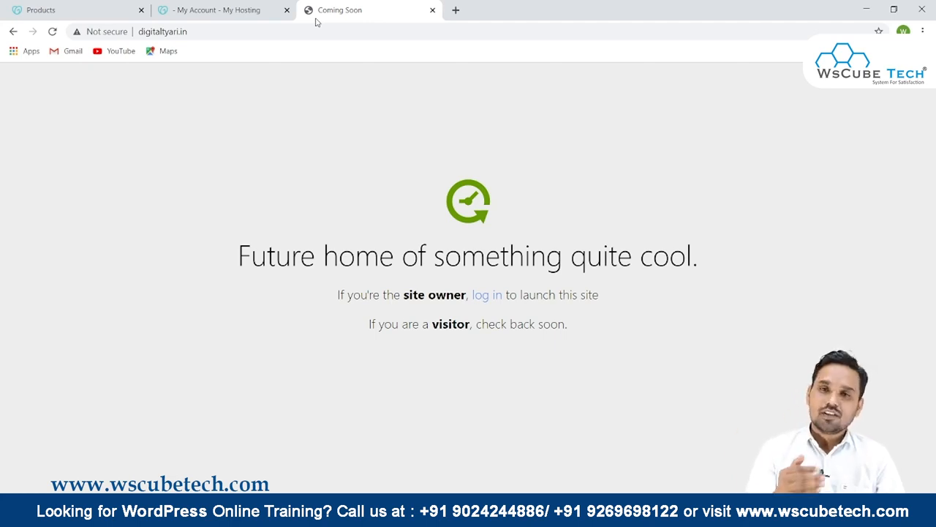
- Open cPanel Admin from the hosting dashboard, launch File Manager, and enter the public_html folder
click(267, 5)
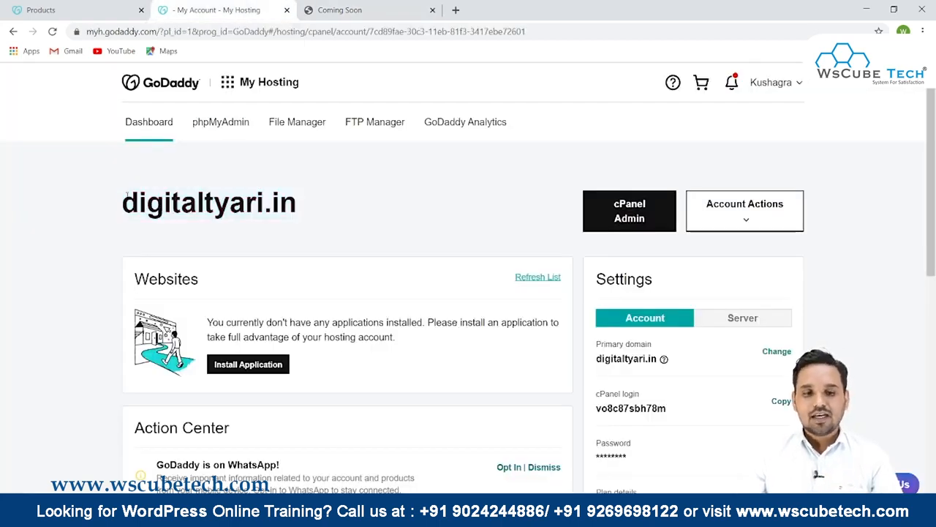
click(654, 207)
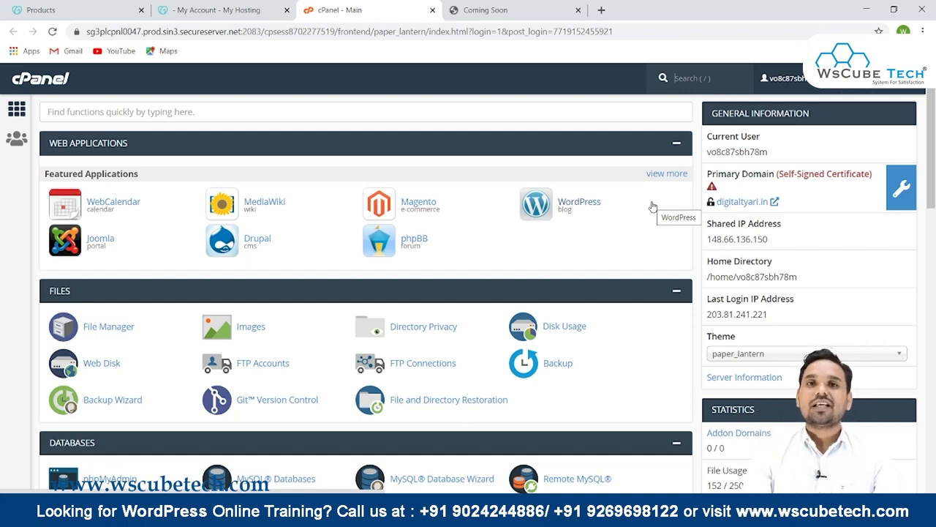
click(120, 328)
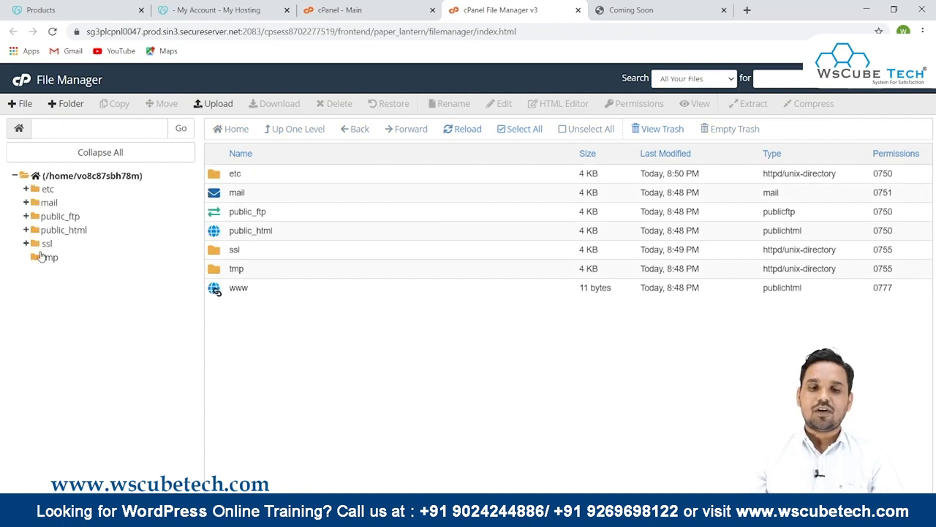
double_click(214, 230)
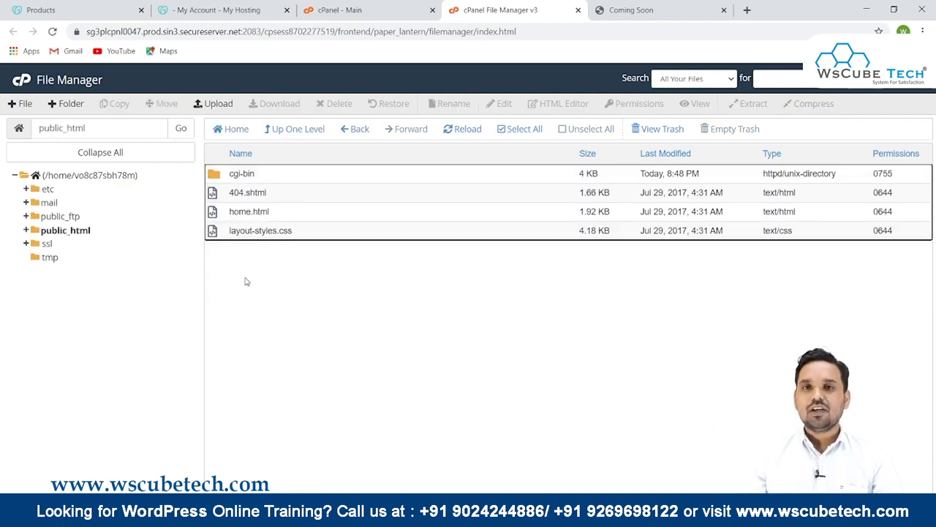
- Create a new file named index.php in public_html
click(22, 104)
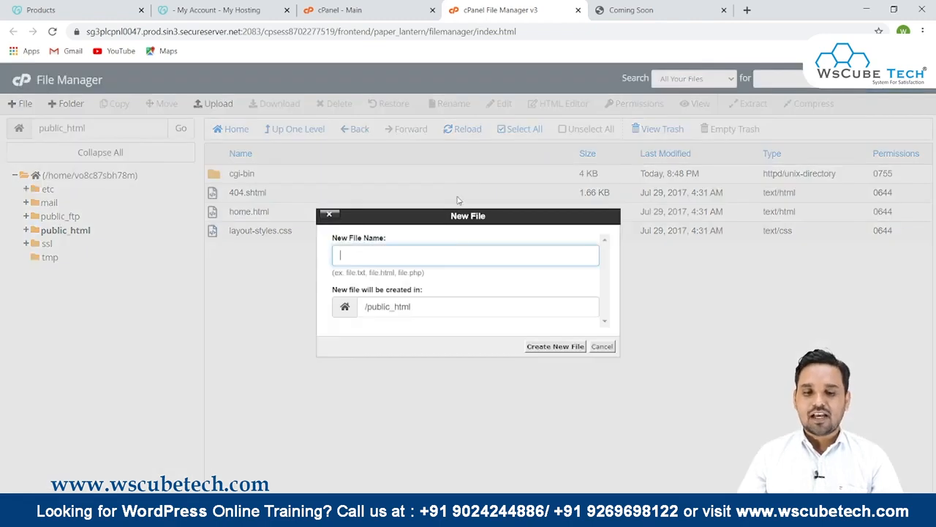
text(index.php)
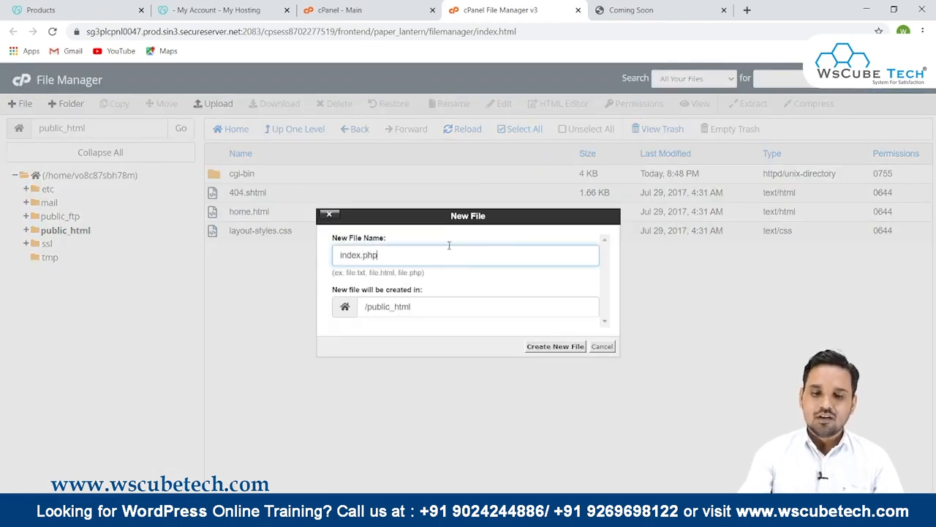
click(569, 346)
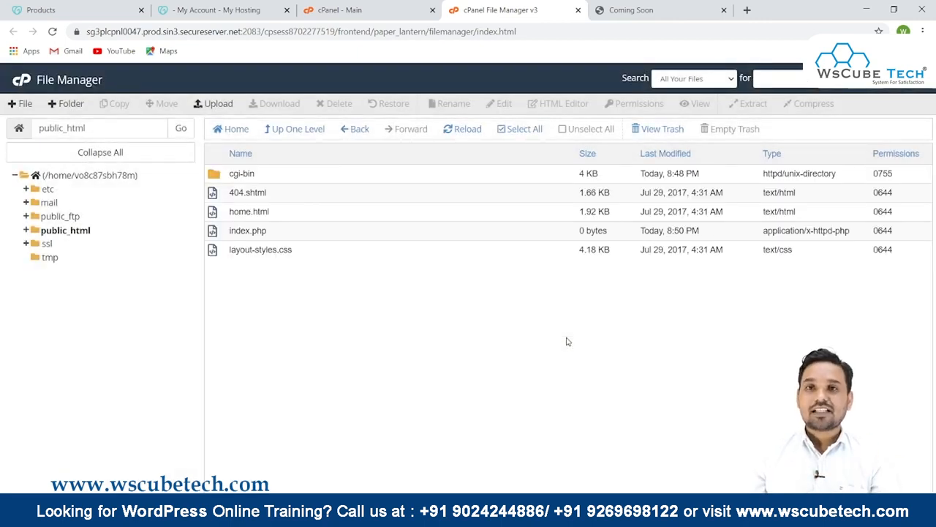
- Edit index.php, enter the text Welcome to Wscubetech, and save the changes
right_click(247, 231)
click(275, 276)
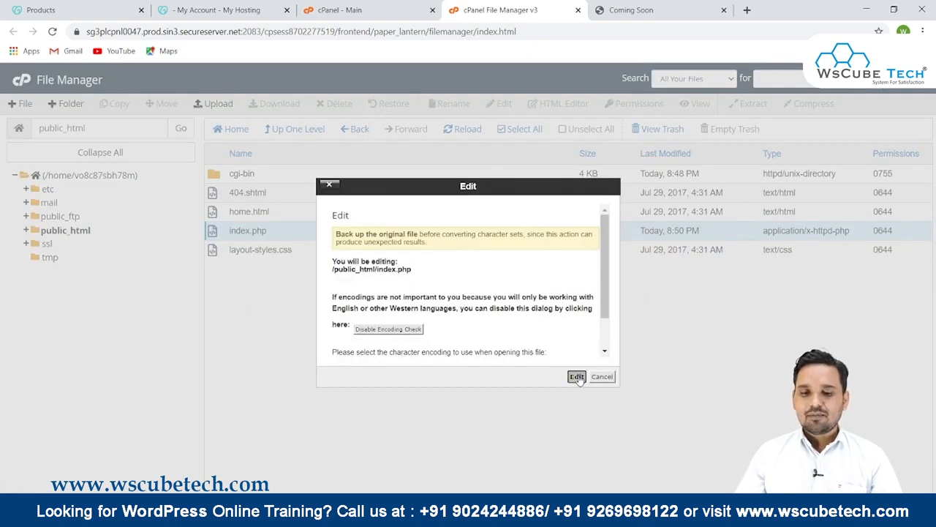
click(577, 376)
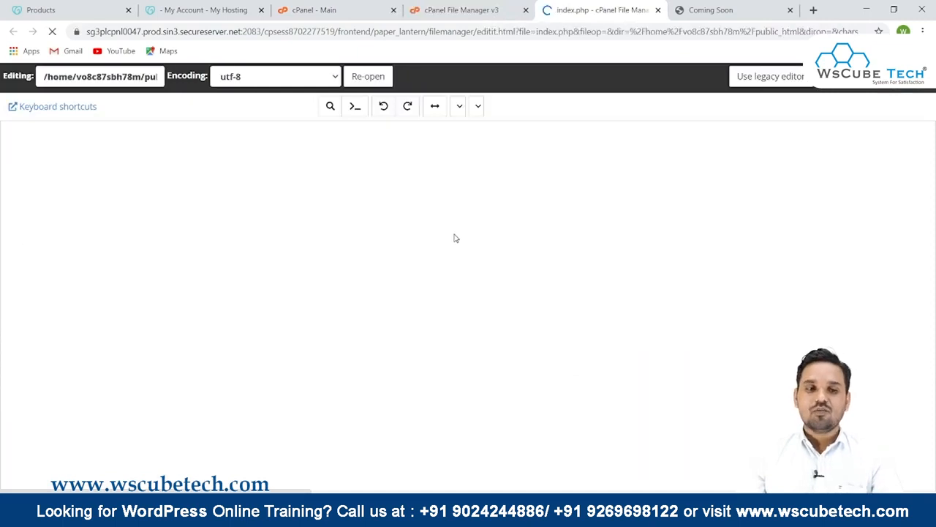
text(Welcome to Wscubetech)
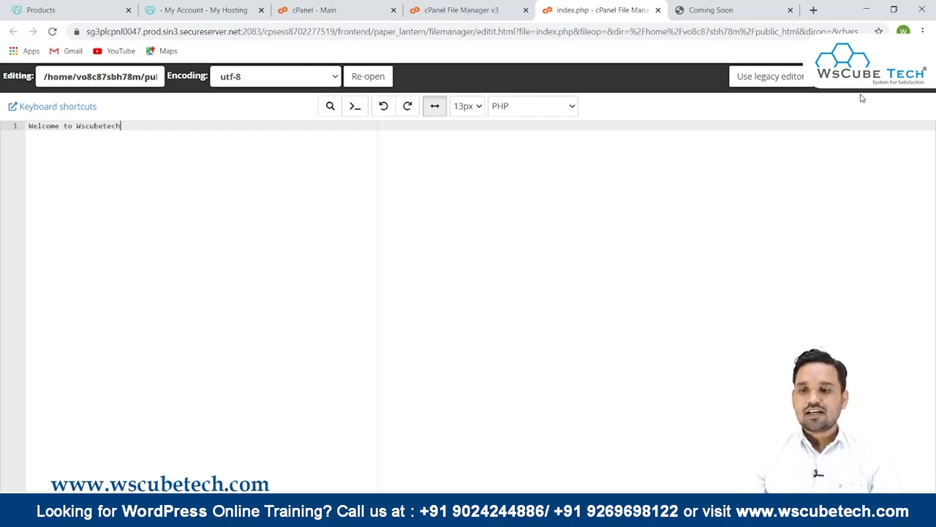
click(849, 76)
- Reload the digitaltyari.in tab to check the site's new welcome text
click(716, 5)
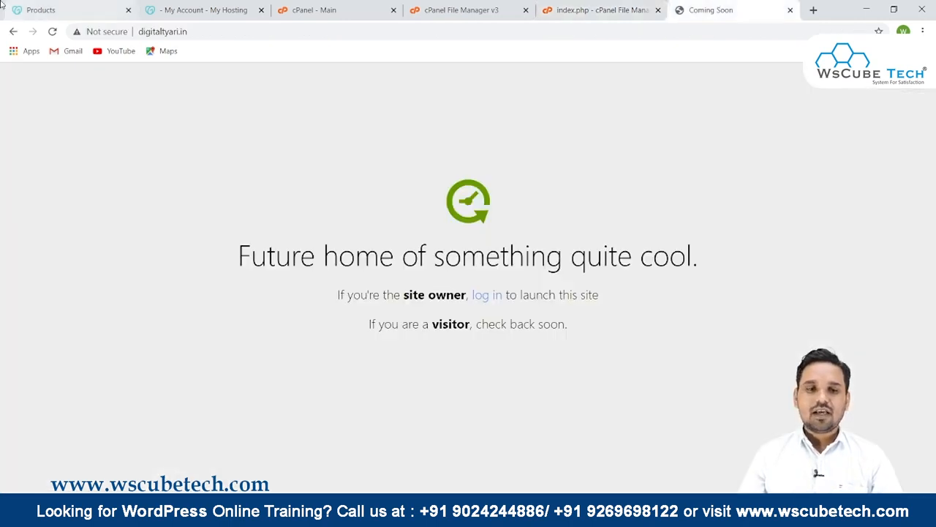
click(53, 33)
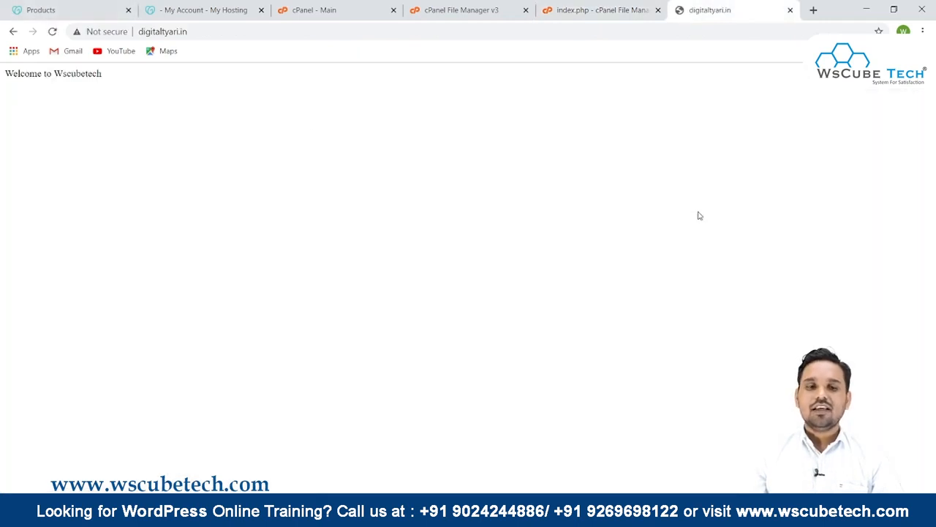
drag(104, 75, 2, 56)
key(ctrl+plus)
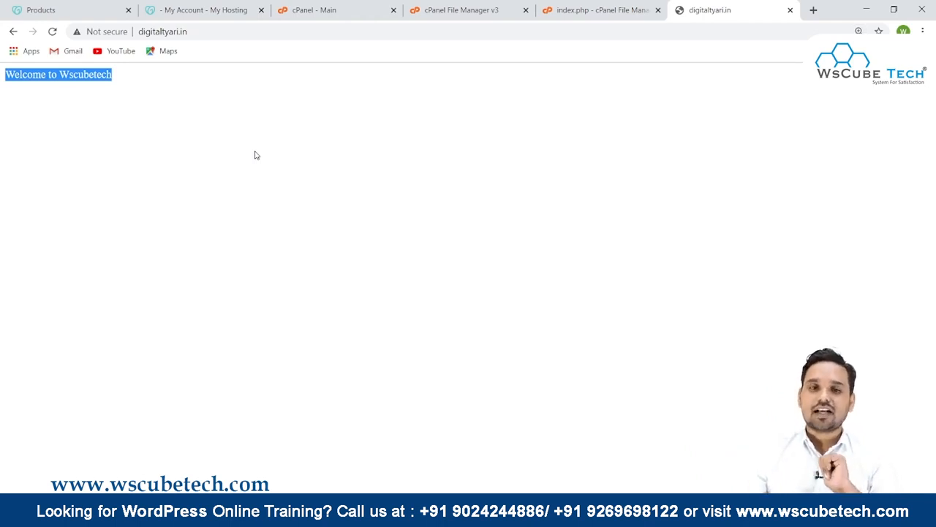
- Return to the hosting tab and open My Products from the account menu
click(230, 4)
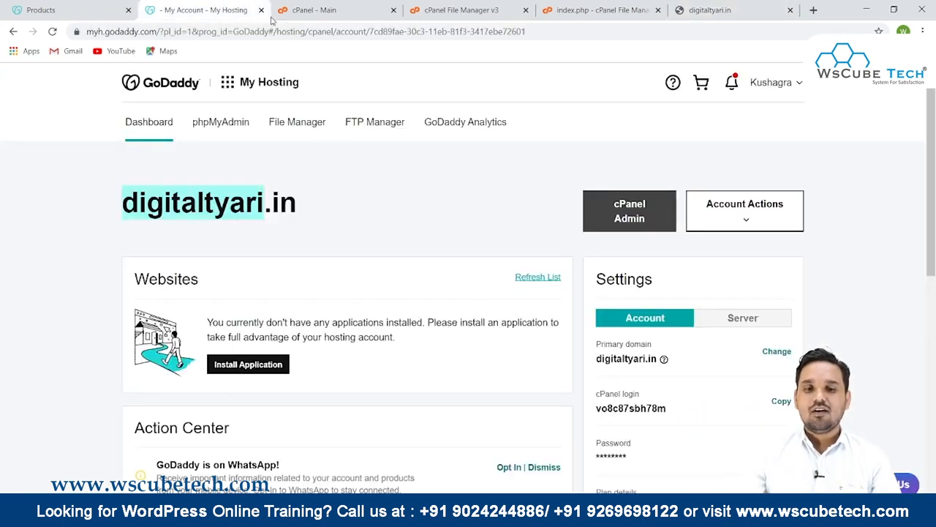
click(771, 82)
click(671, 194)
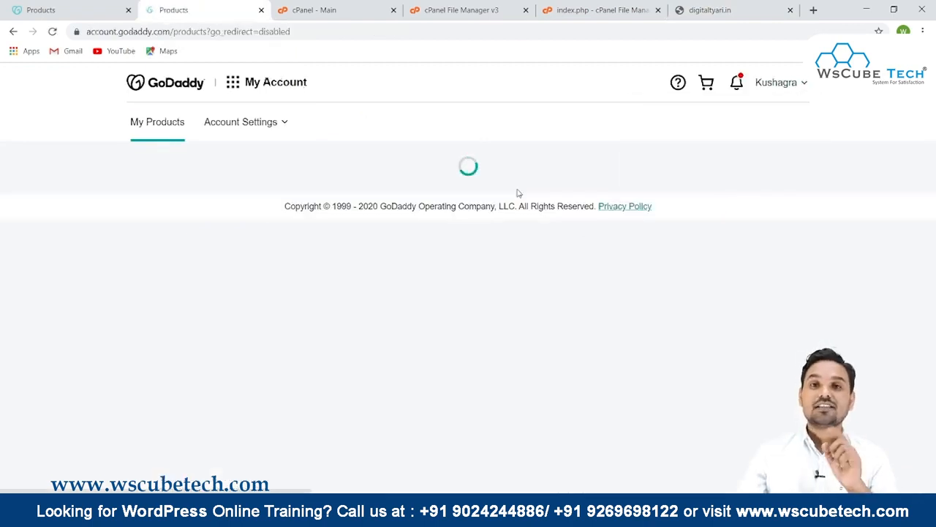
scroll(518, 192, down, 20)
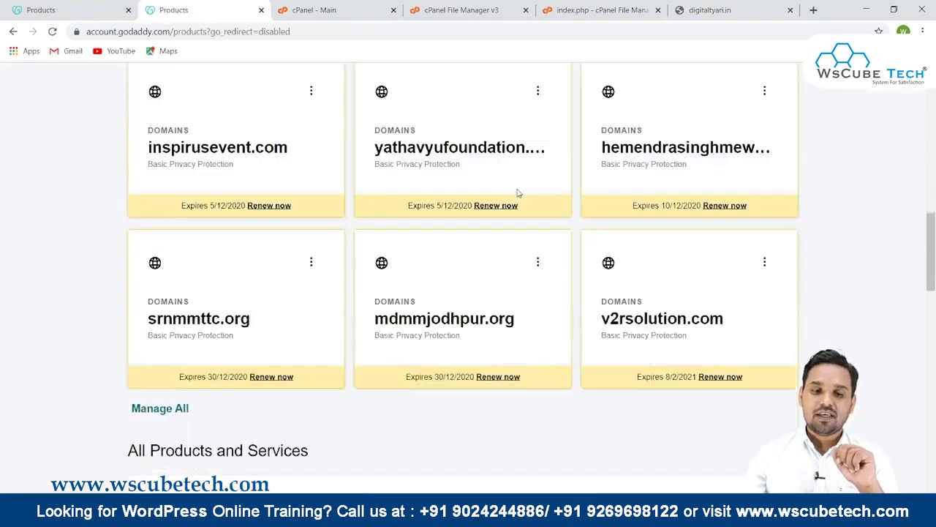
- Expand the full domains list and open DNS management for digitaltyari.in
scroll(517, 193, down, 2)
click(468, 212)
scroll(468, 221, down, 10)
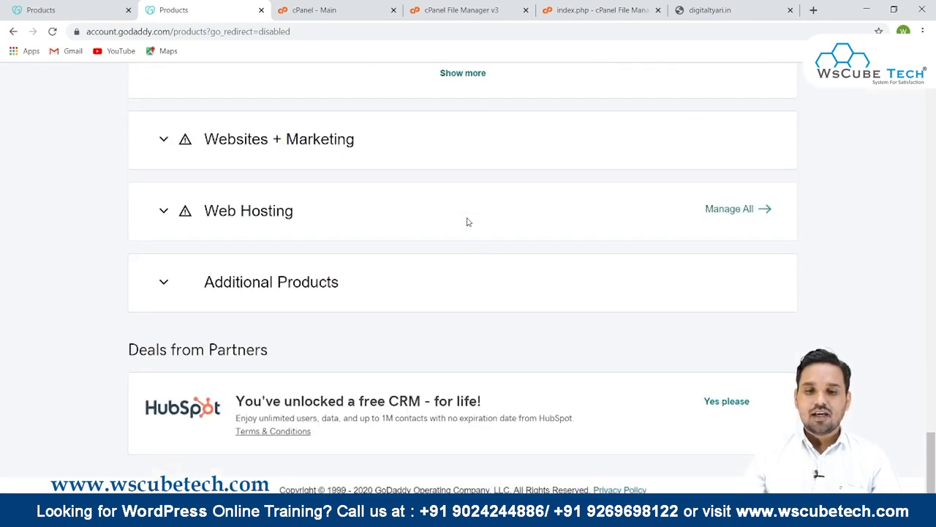
scroll(472, 214, up, 5)
click(472, 322)
scroll(276, 275, down, 1)
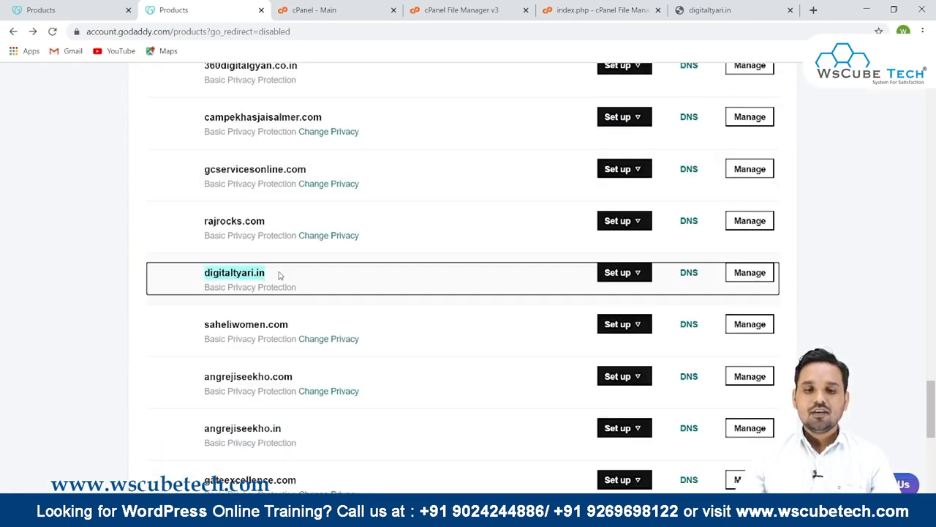
click(689, 272)
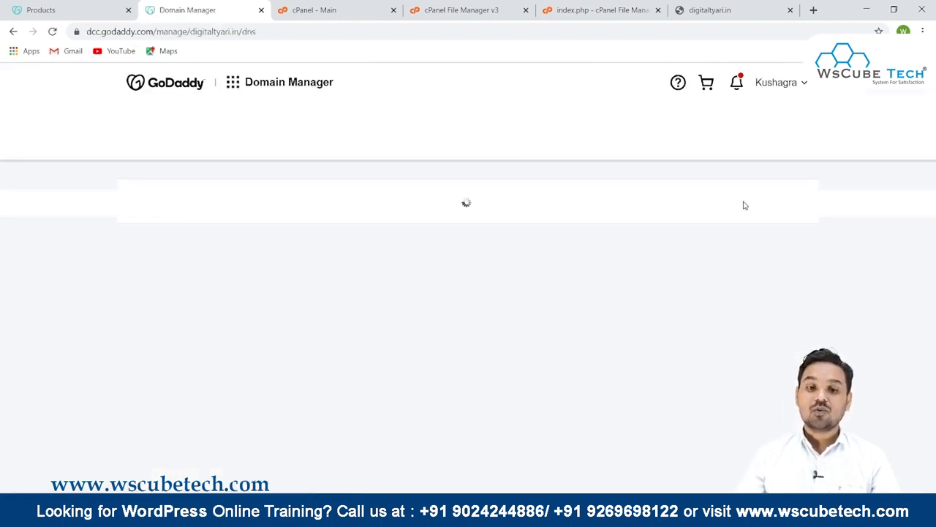
- Select the current default nameservers of digitaltyari.in and open the option to change them
scroll(744, 206, down, 2)
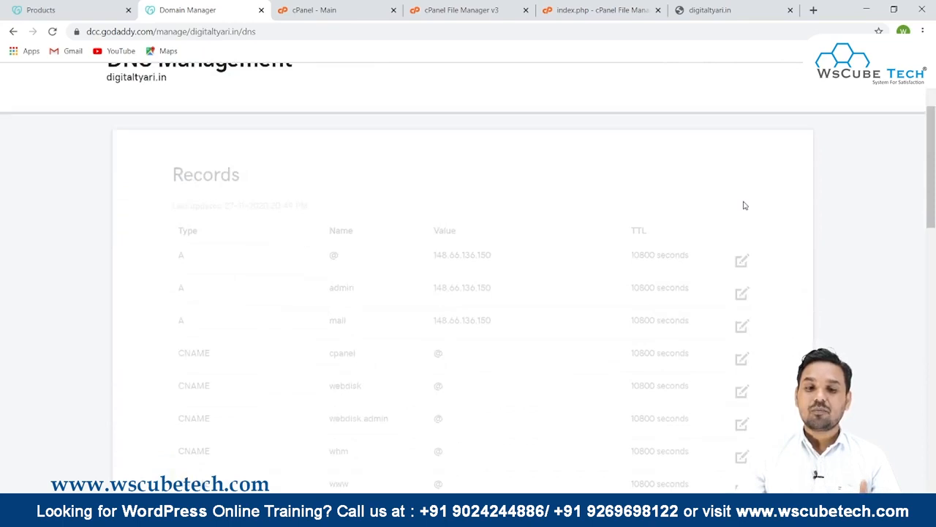
scroll(743, 205, down, 8)
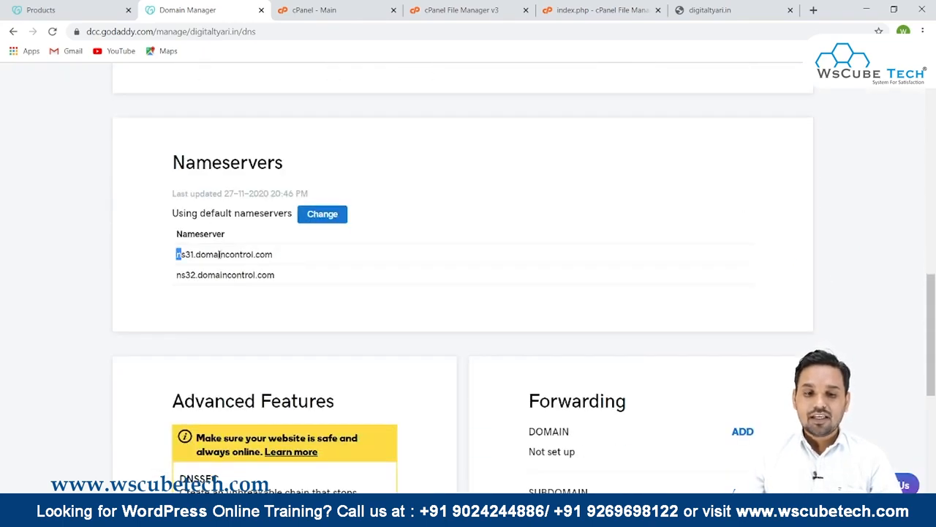
drag(176, 251, 313, 277)
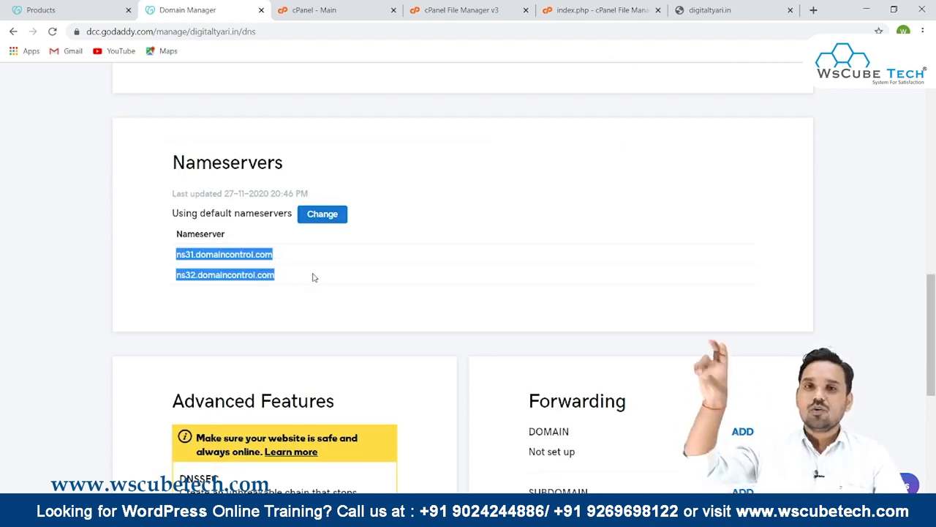
click(316, 222)
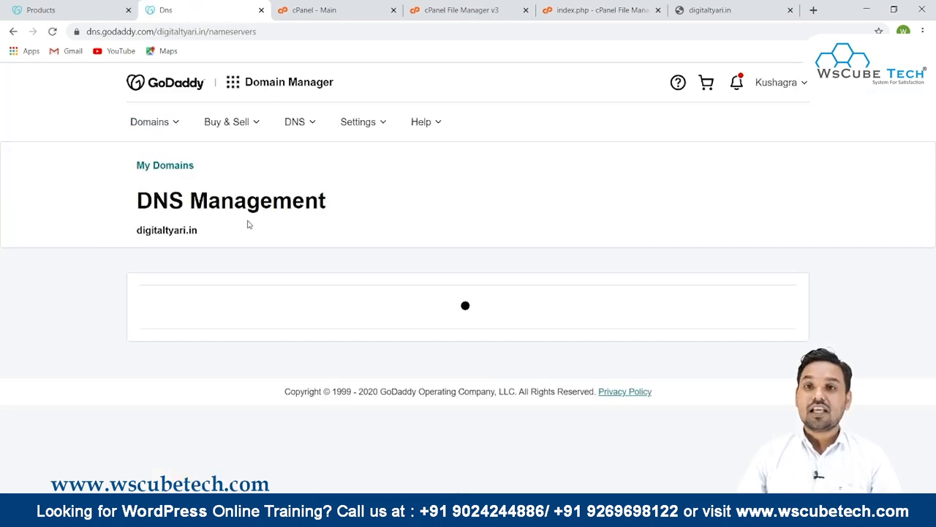
- Choose to enter your own nameservers (advanced) and start filling in the Nameserver 1 and Nameserver 2 fields
scroll(247, 225, down, 1)
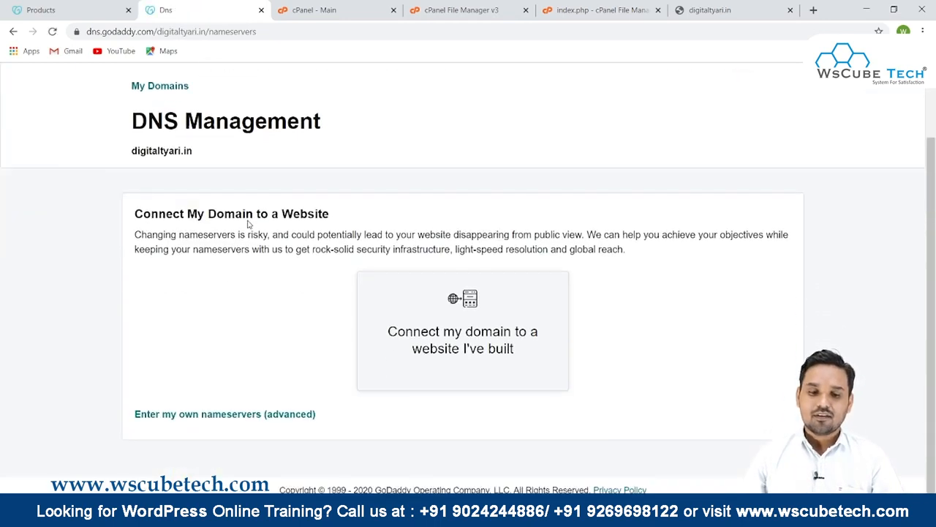
click(216, 418)
click(205, 296)
click(243, 322)
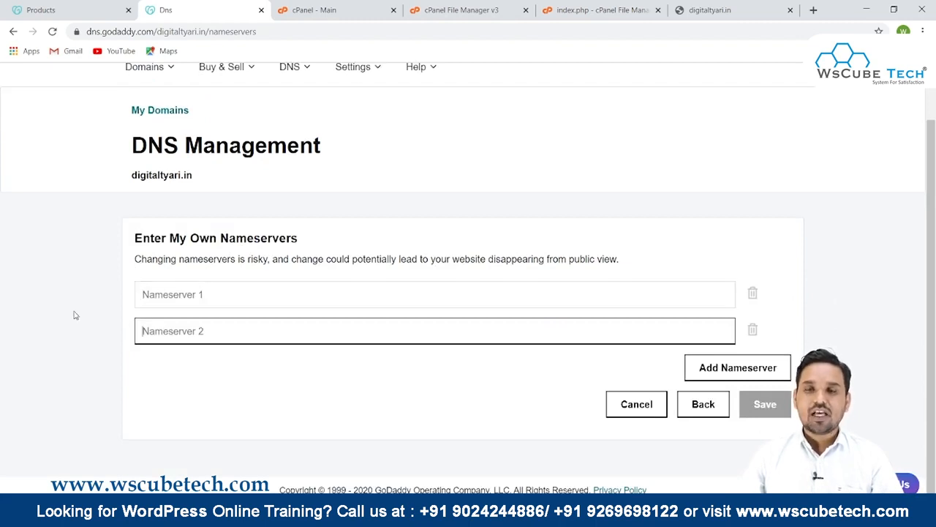